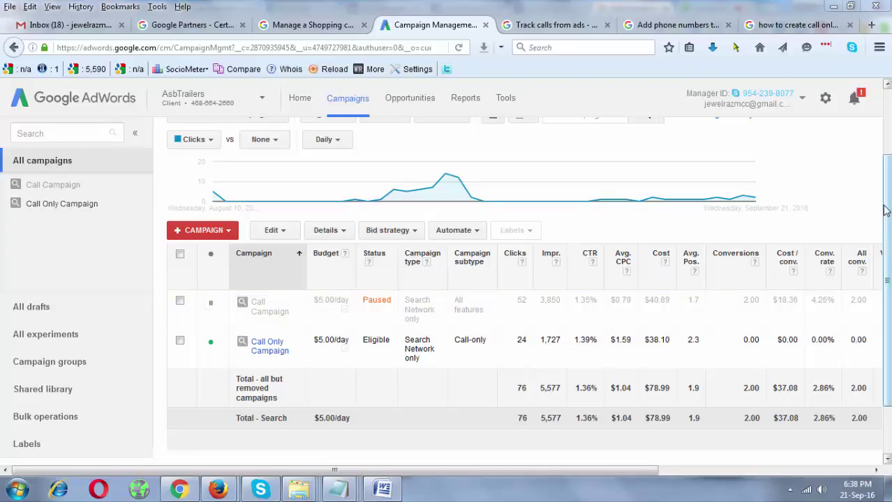
# - Start a new Search Network only campaign and choose the Call-only type
pyautogui.click(206, 231)
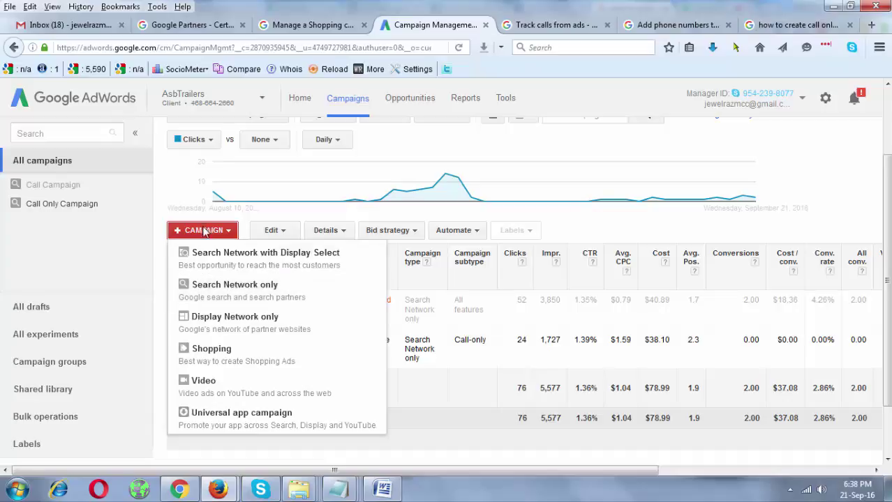
pyautogui.click(227, 294)
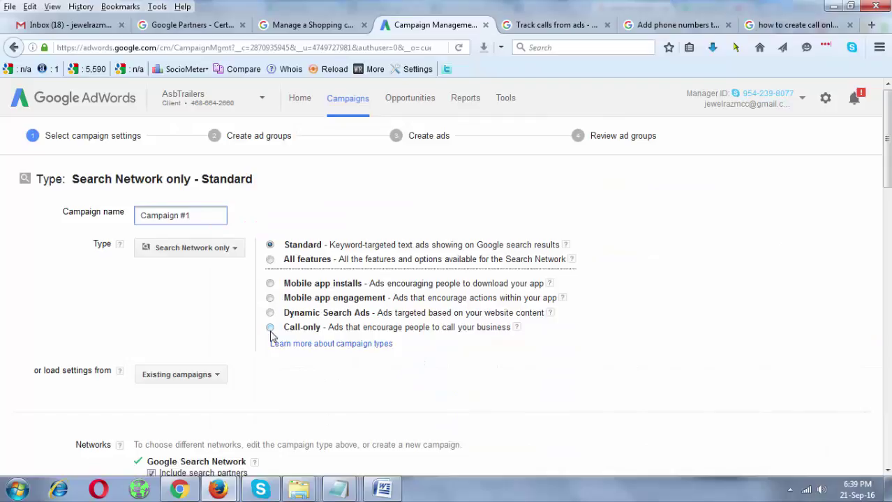
pyautogui.moveTo(307, 329); pyautogui.dragTo(509, 331)
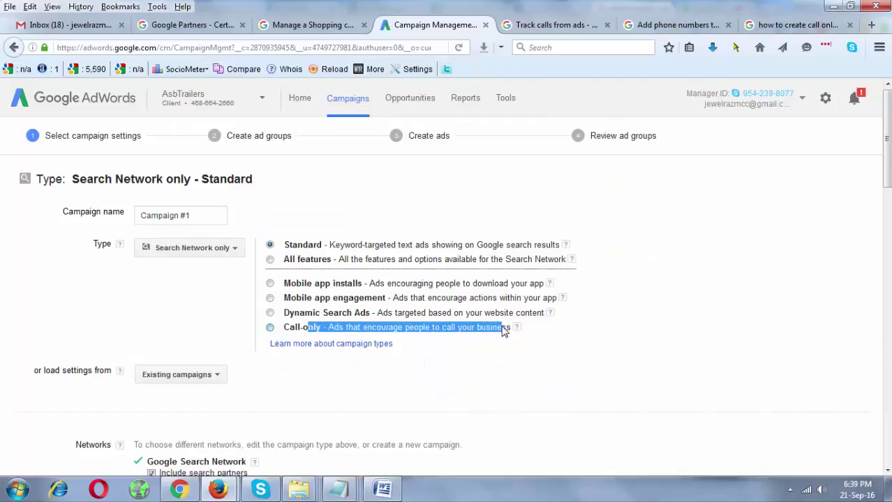
pyautogui.click(270, 327)
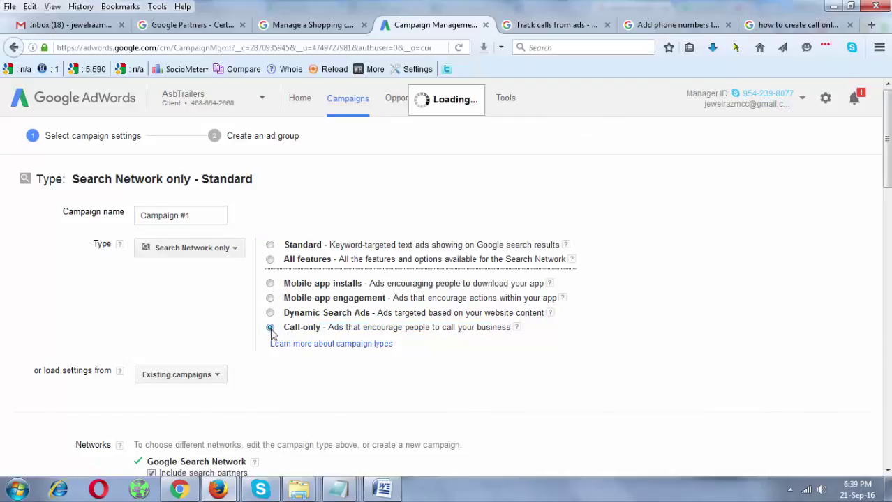
# - Name the campaign "Call Only Campaign - Test"
pyautogui.click(191, 215)
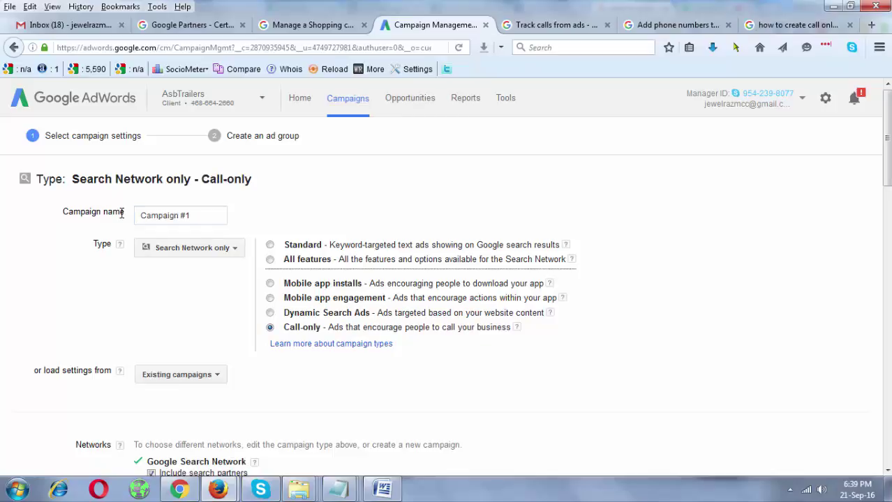
pyautogui.click(122, 214)
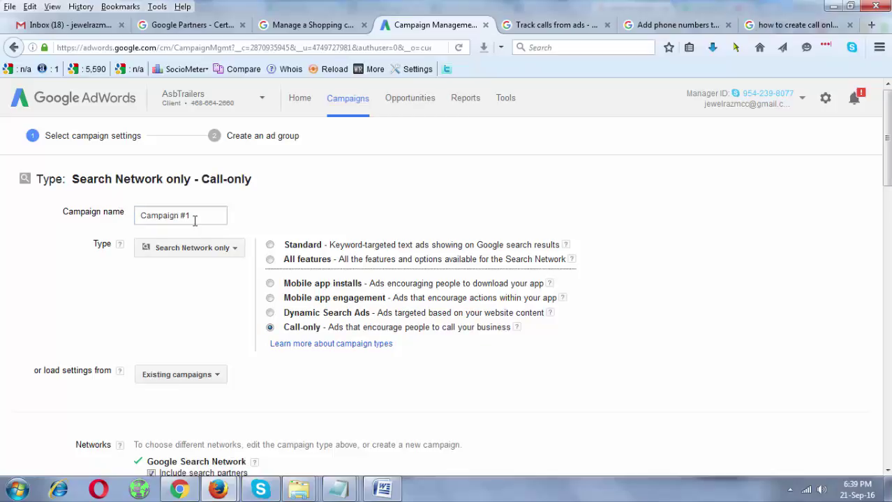
pyautogui.tripleClick(136, 215)
pyautogui.write('Call Onl')
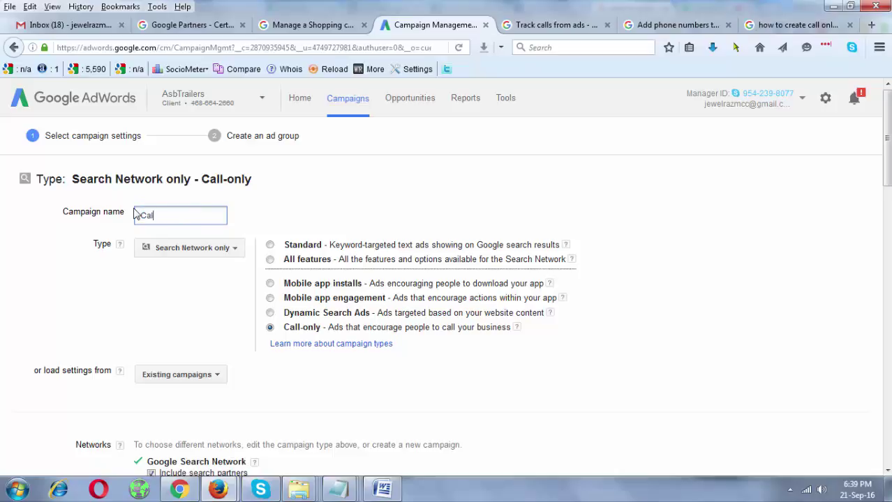
pyautogui.write('y Campaign - Test')
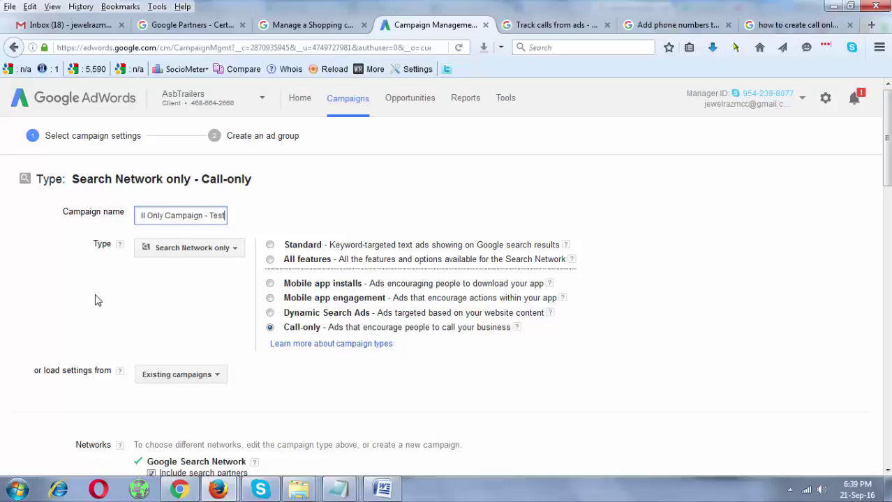
# - Try a custom target location search for "united states" and return the location targeting to Australia
pyautogui.scroll(-5, 96, 300)
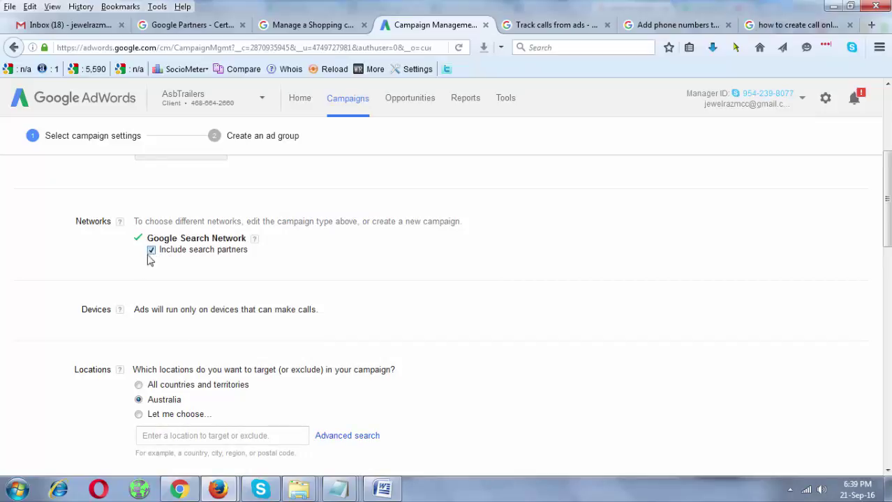
pyautogui.scroll(-2, 47, 277)
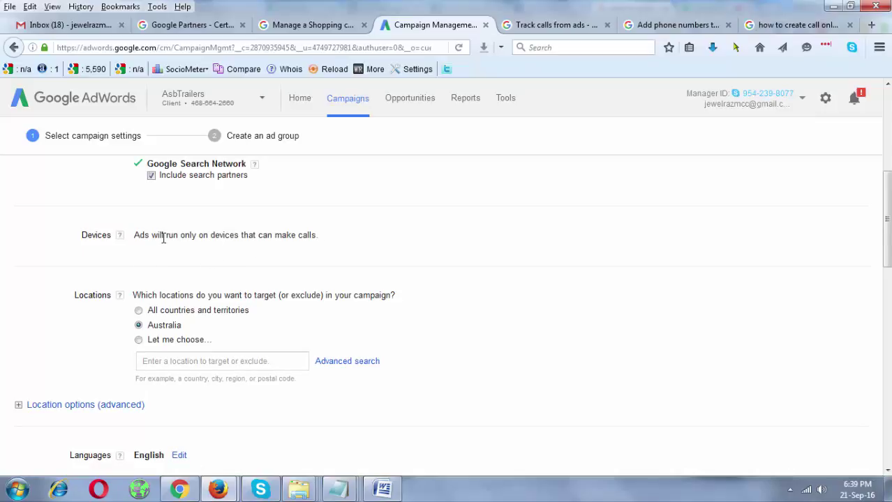
pyautogui.moveTo(162, 235); pyautogui.dragTo(325, 241)
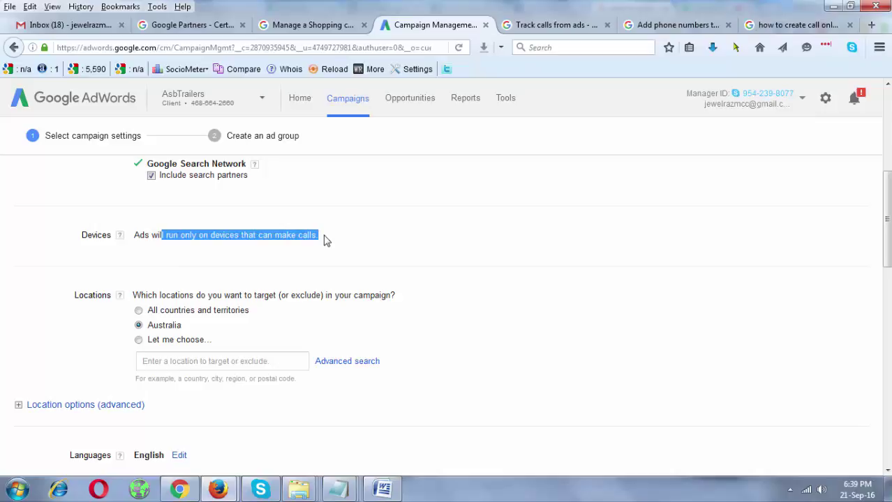
pyautogui.click(323, 238)
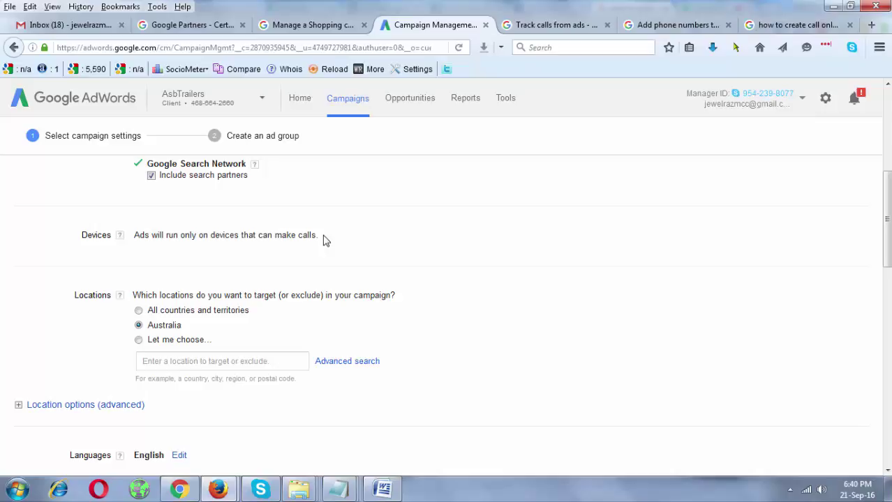
pyautogui.moveTo(75, 296); pyautogui.dragTo(113, 295)
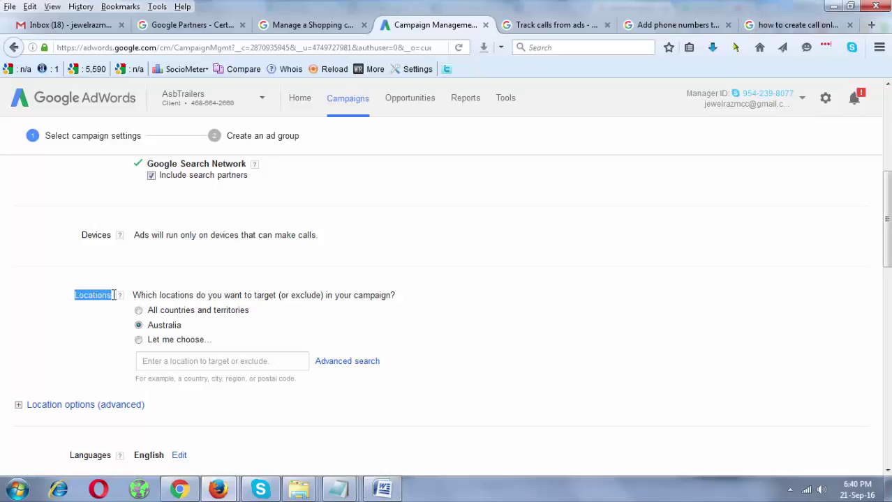
pyautogui.click(180, 340)
pyautogui.click(192, 359)
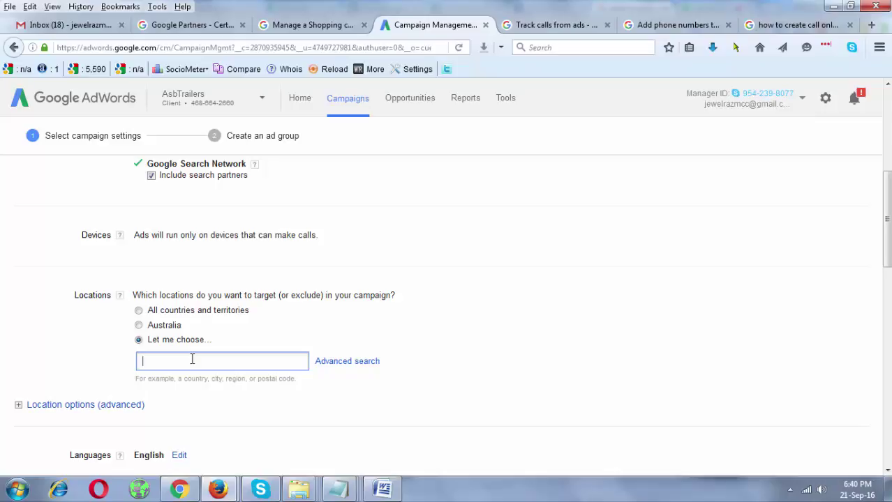
pyautogui.write('united states')
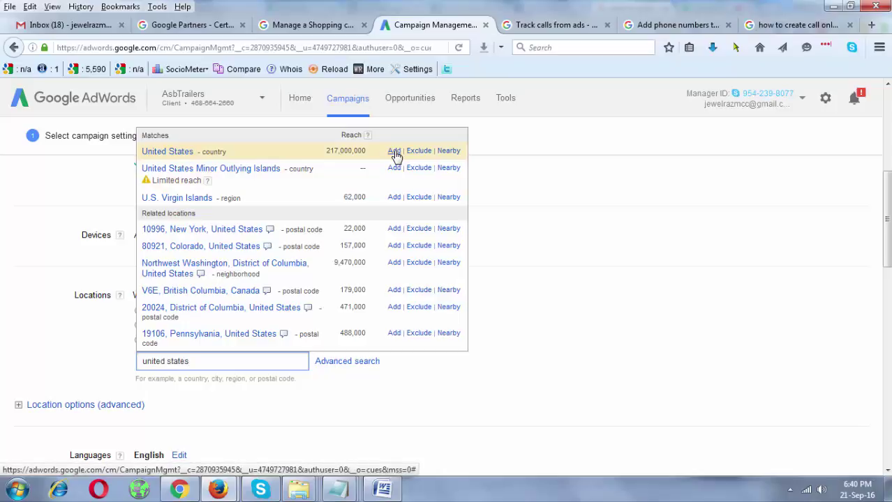
pyautogui.click(551, 343)
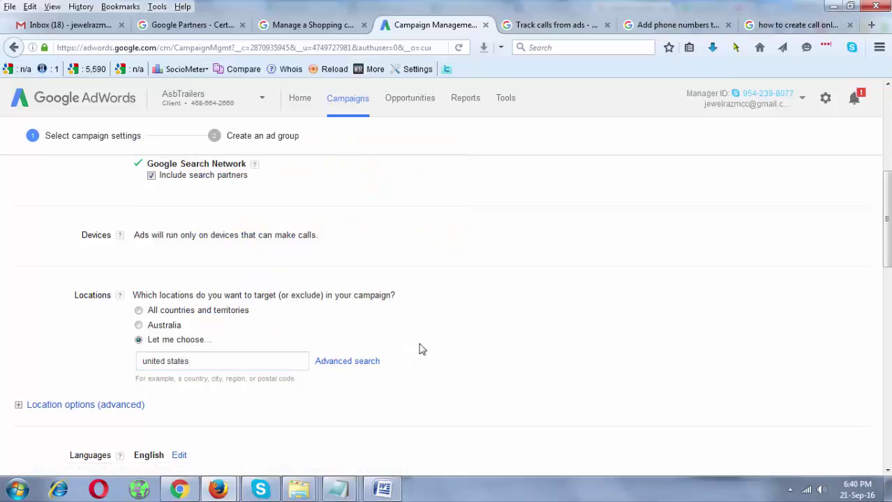
pyautogui.click(167, 328)
# - In the advanced location options, set the target to "People in my targeted location"
pyautogui.scroll(-2, 530, 350)
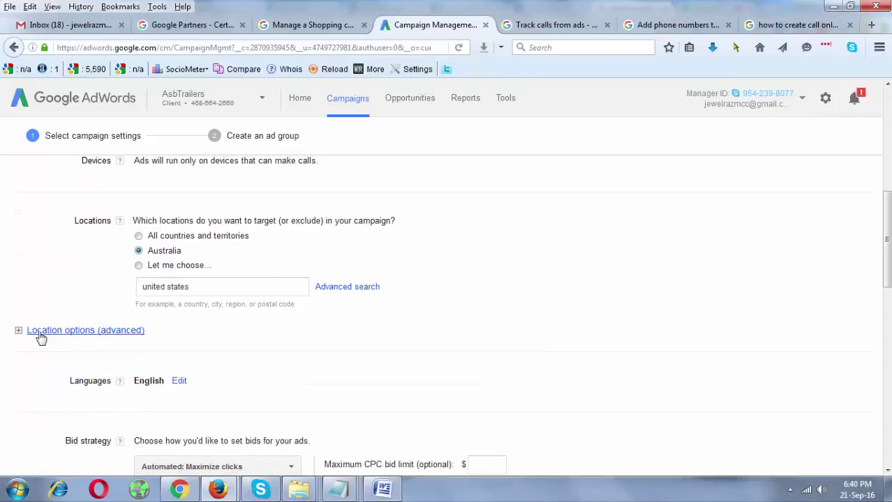
pyautogui.click(23, 335)
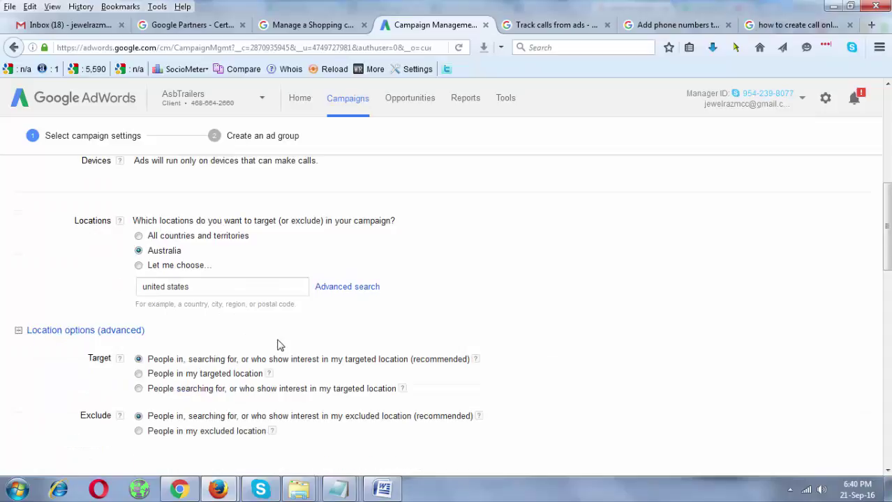
pyautogui.click(155, 379)
# - Change the campaign's bid strategy to Manual CPC
pyautogui.scroll(-2, 306, 306)
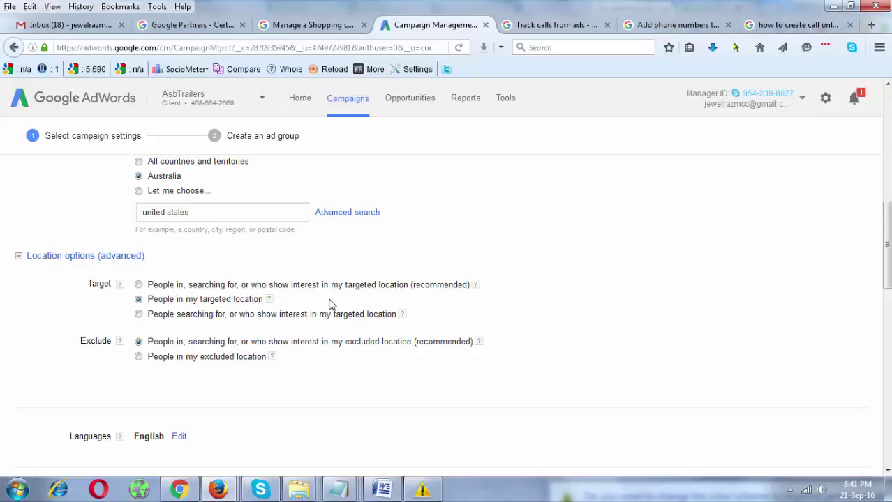
pyautogui.scroll(-4, 740, 300)
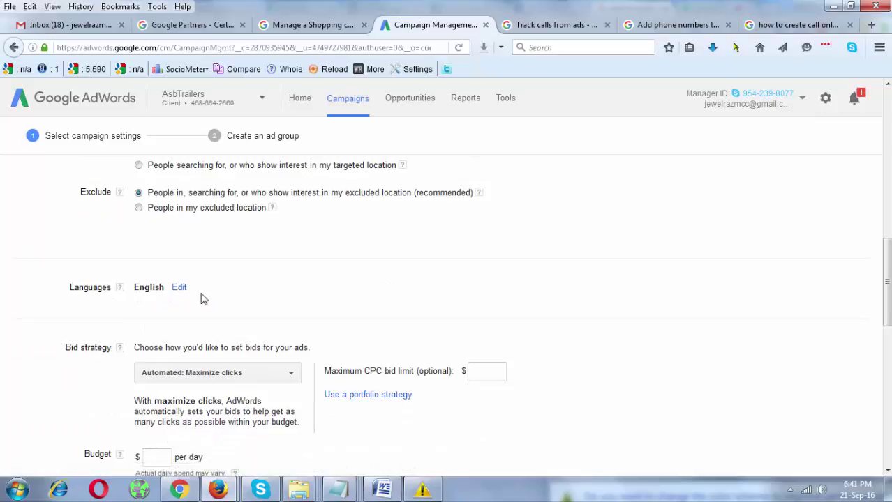
pyautogui.scroll(-4, 415, 287)
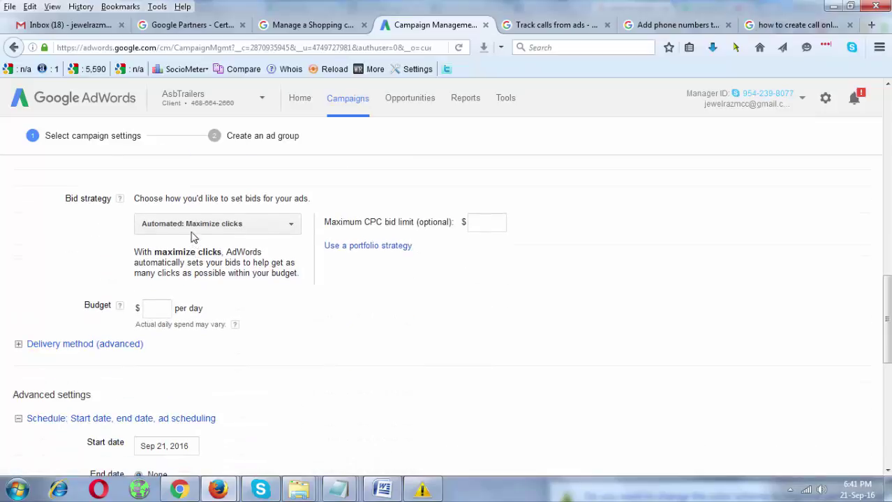
pyautogui.click(196, 234)
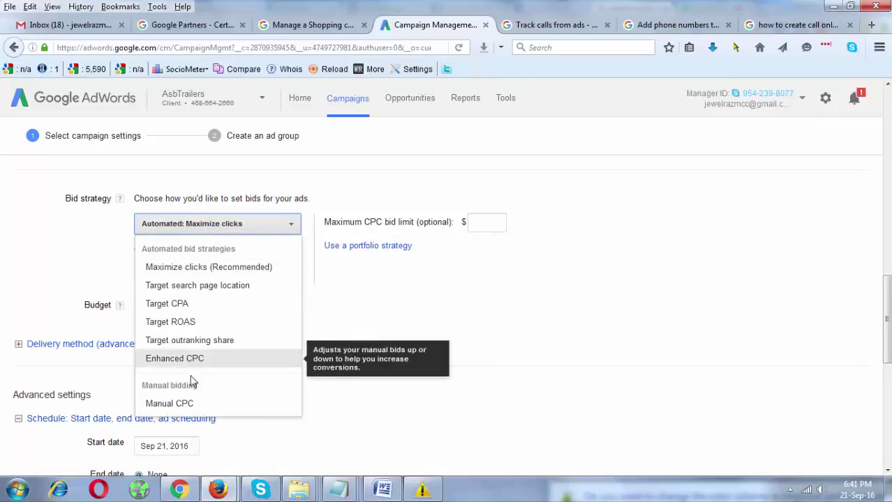
pyautogui.click(185, 405)
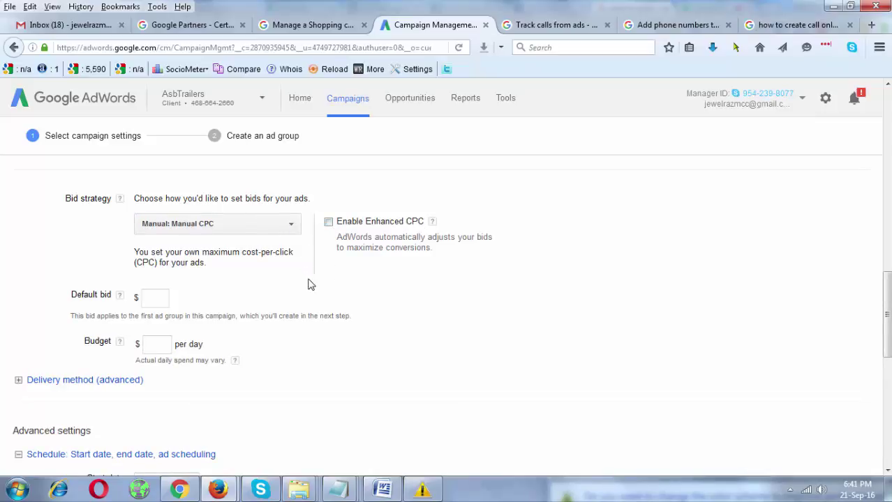
# - Set the default bid to $1 and the budget to $5 per day
pyautogui.click(168, 301)
pyautogui.write('1')
pyautogui.click(170, 344)
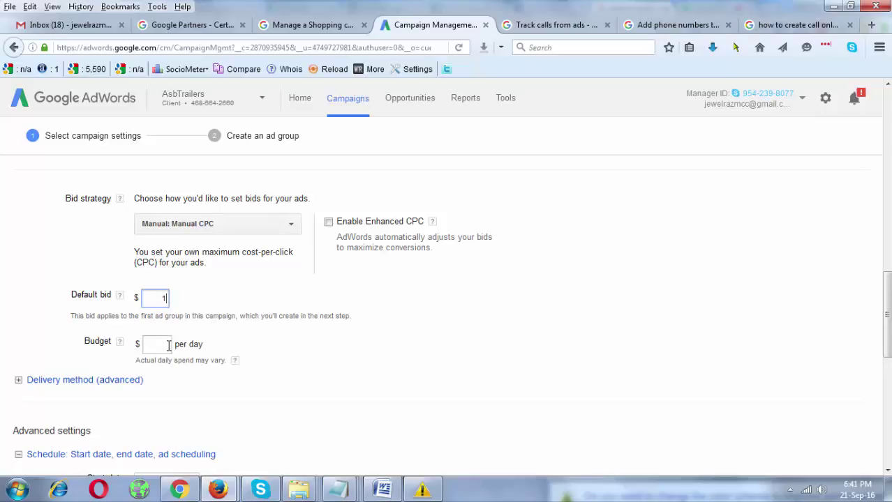
pyautogui.write('5')
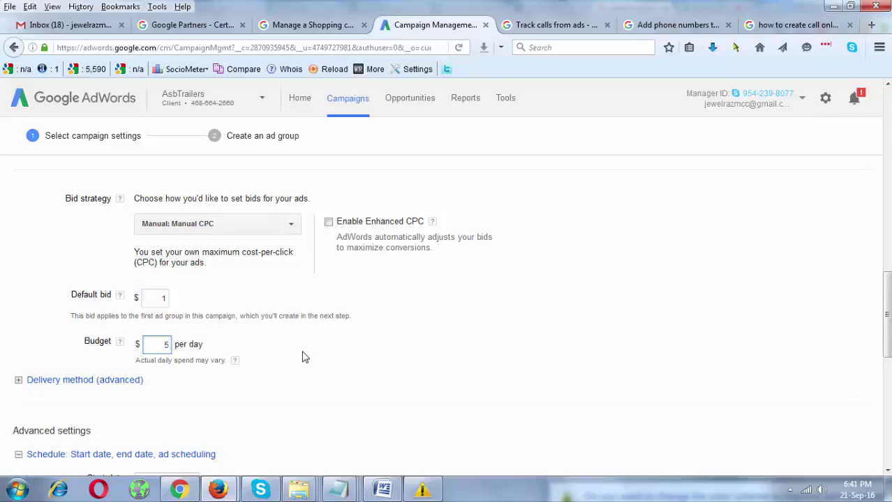
pyautogui.click(354, 348)
# - Show the advanced delivery method options and check the Standard and Accelerated choices
pyautogui.scroll(-3, 355, 349)
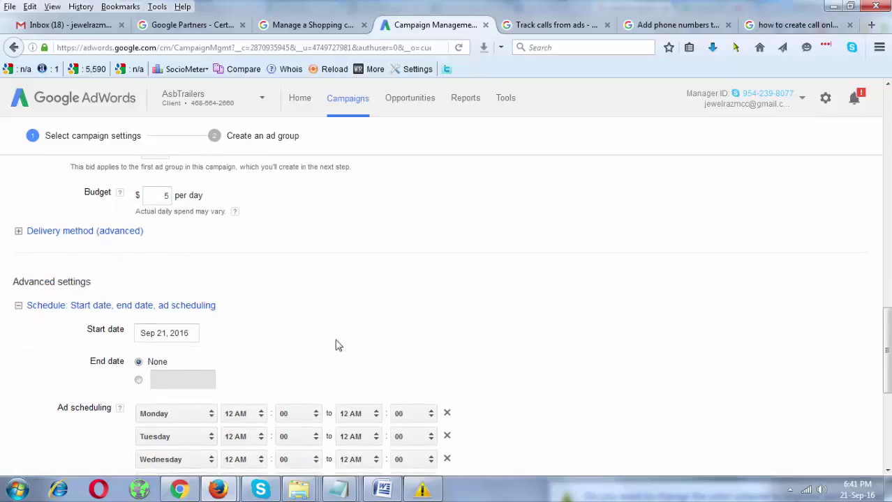
pyautogui.click(19, 231)
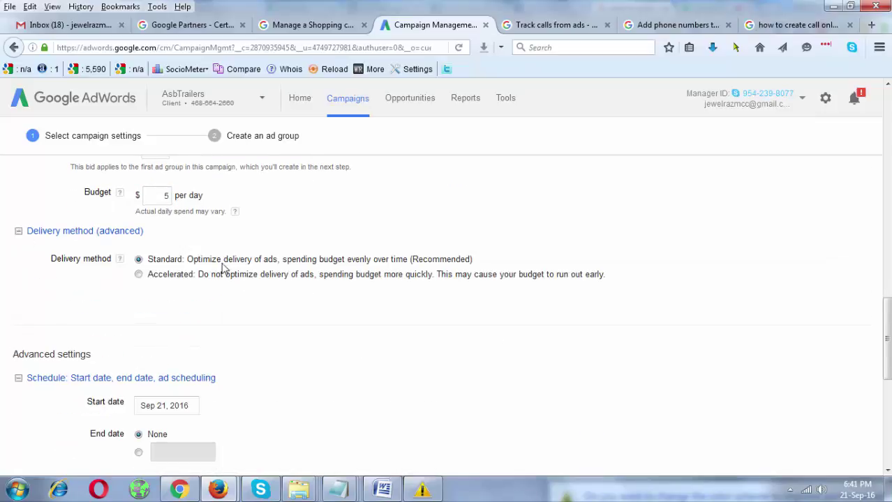
pyautogui.scroll(-3, 289, 315)
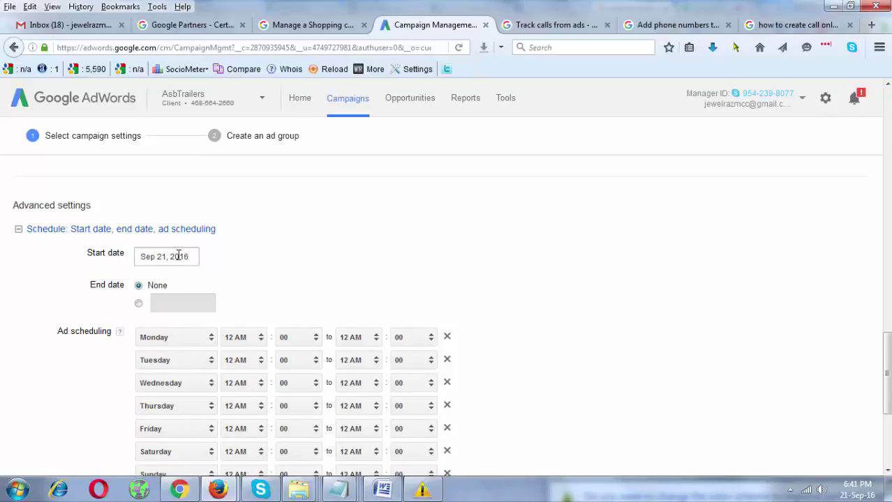
# - Remove Saturday and Sunday from the campaign's ad schedule
pyautogui.scroll(-2, 391, 300)
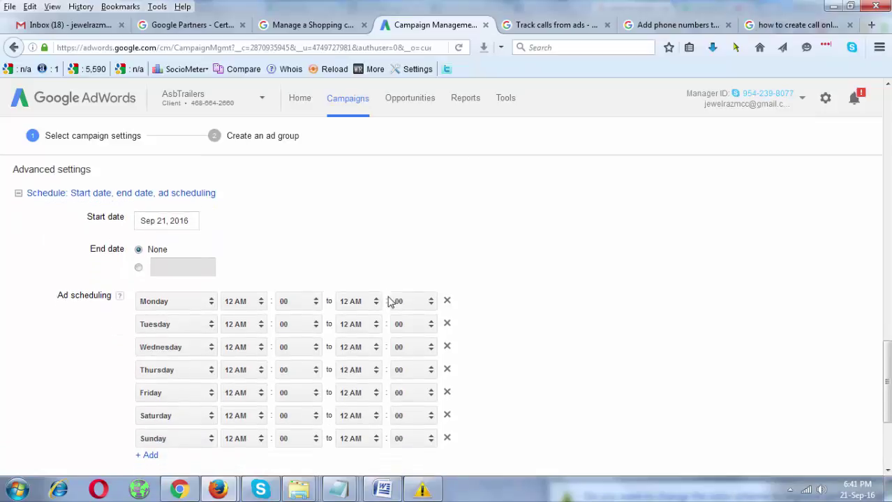
pyautogui.scroll(-2, 571, 298)
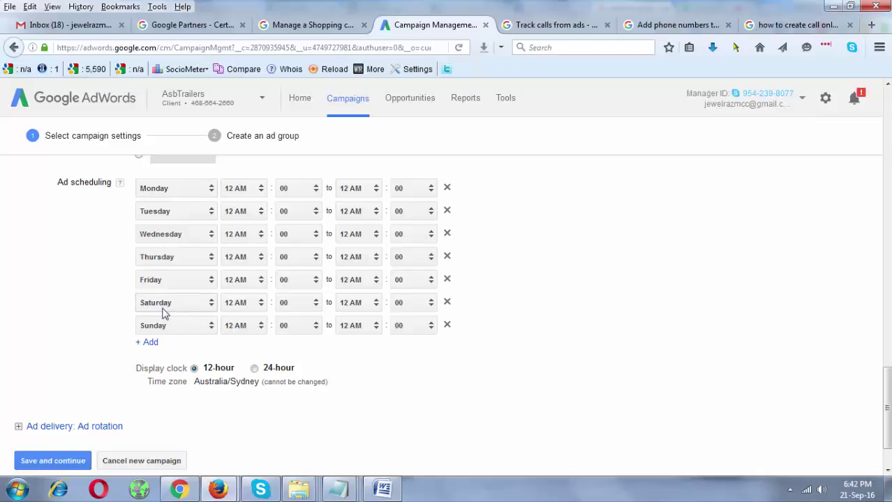
pyautogui.click(447, 302)
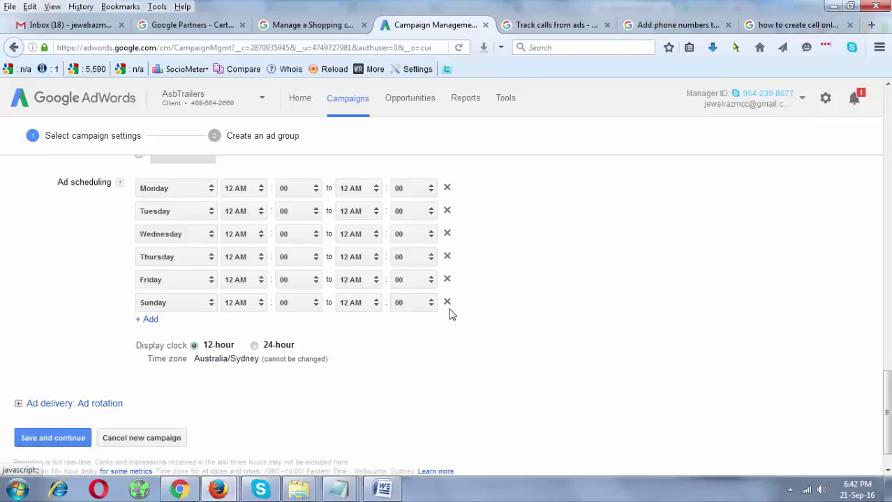
pyautogui.click(447, 302)
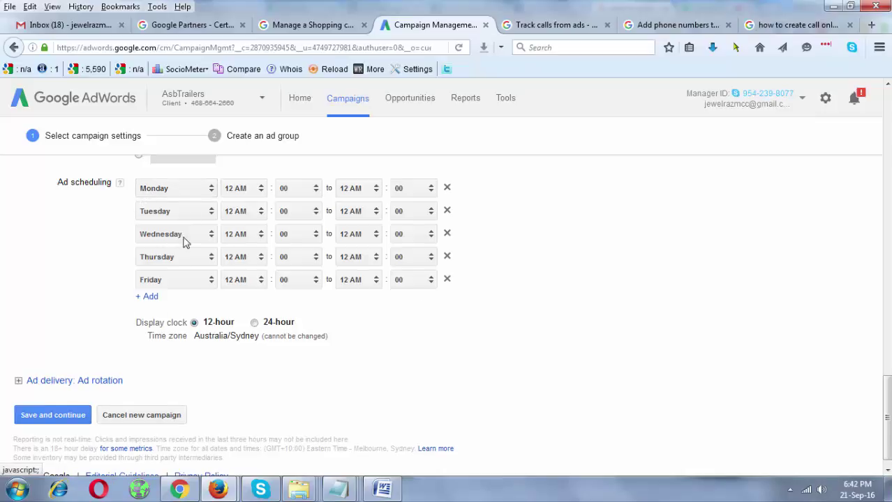
# - Set the ad schedule hours for Monday to Friday to 8 AM to 6 PM
pyautogui.click(248, 194)
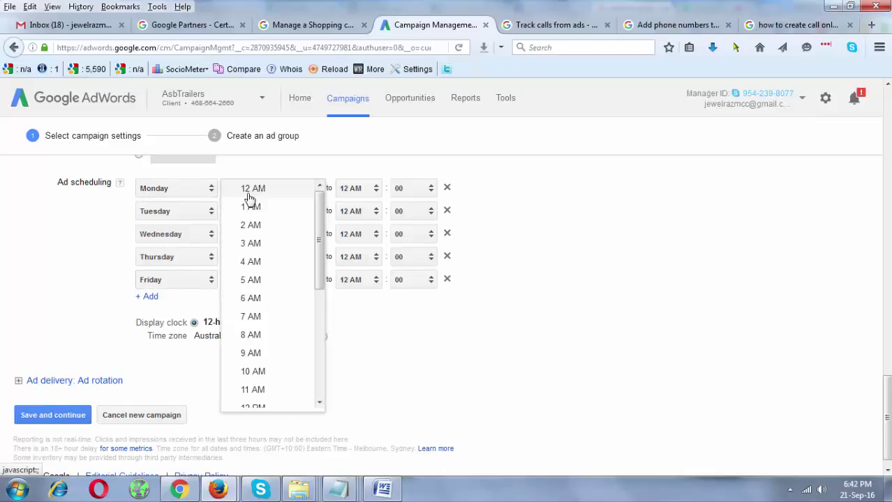
pyautogui.click(262, 336)
pyautogui.click(355, 193)
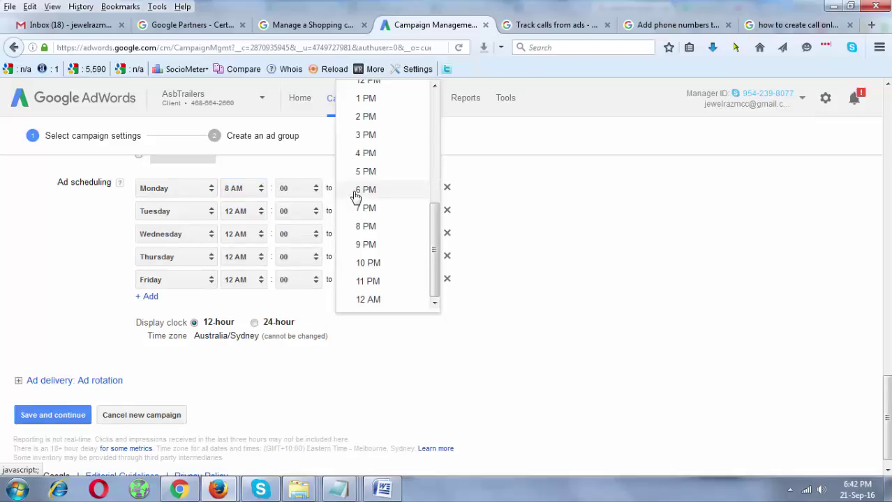
pyautogui.click(354, 195)
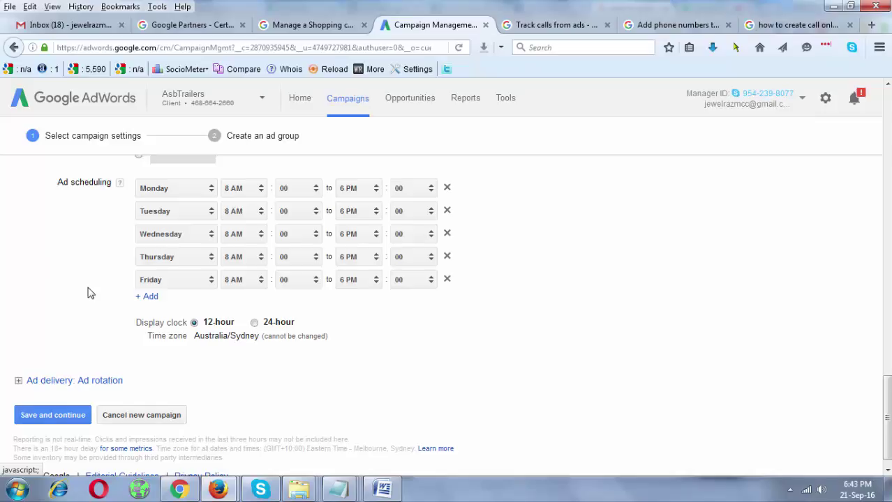
# - Expand the ad rotation settings, keep Optimize for clicks, and save the campaign settings to continue to the ad group
pyautogui.click(18, 381)
pyautogui.scroll(-4, 51, 334)
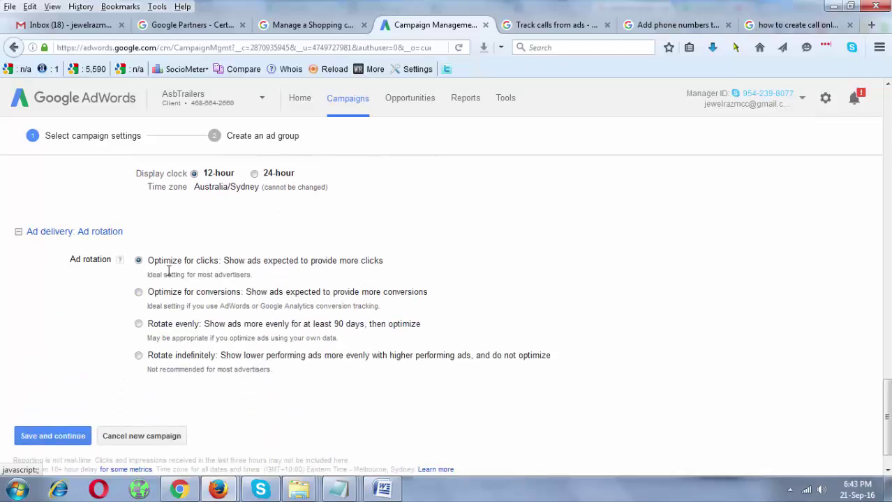
pyautogui.moveTo(183, 262); pyautogui.dragTo(394, 264)
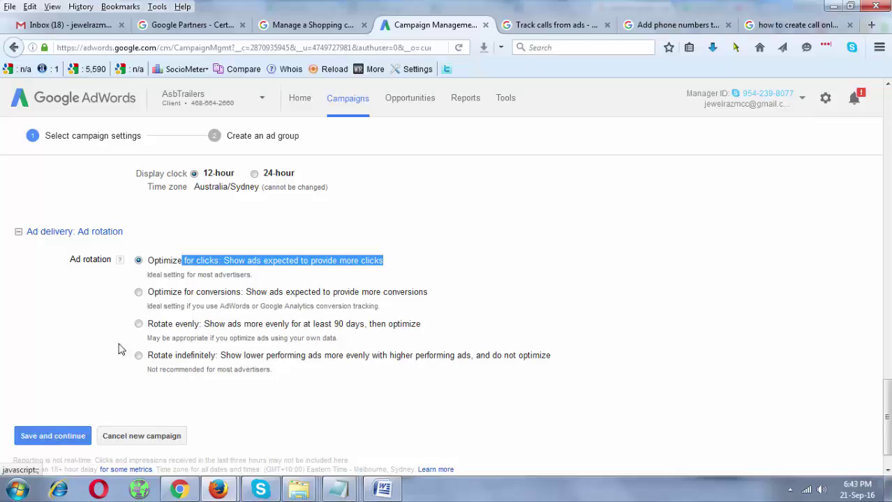
pyautogui.click(49, 438)
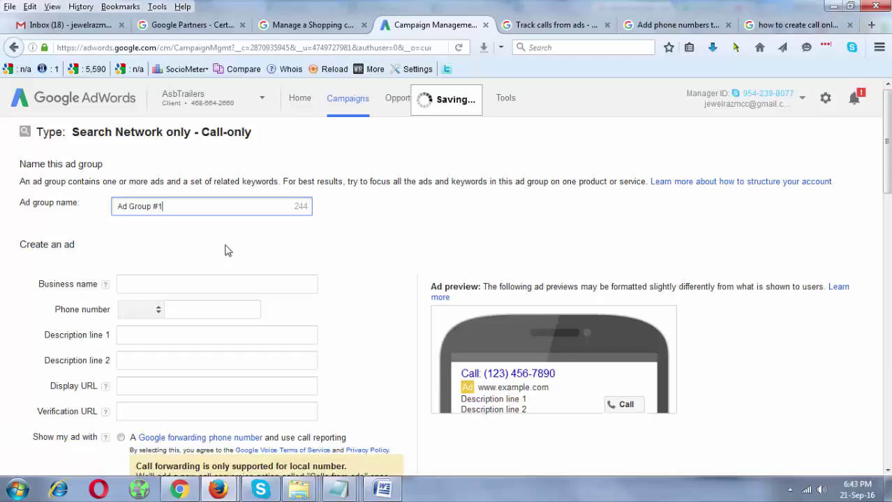
# - Rename the ad group as Ad Group Test
pyautogui.moveTo(173, 207); pyautogui.dragTo(90, 208)
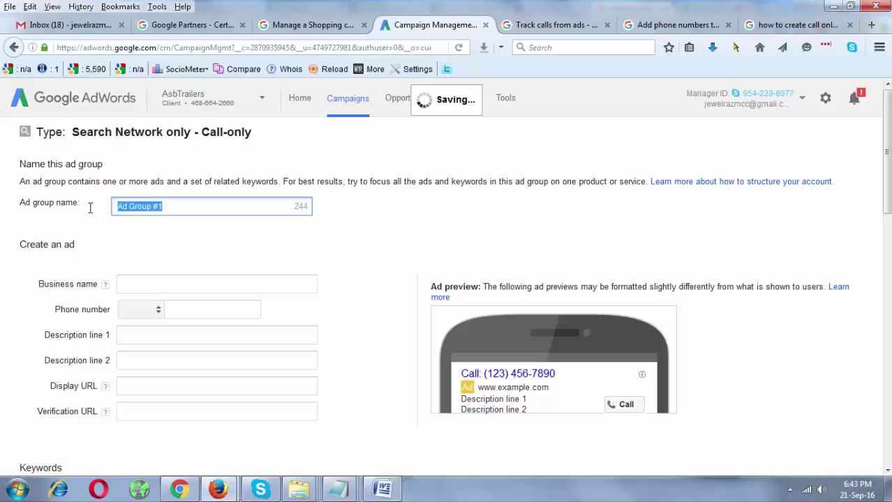
pyautogui.write('Ad Gr')
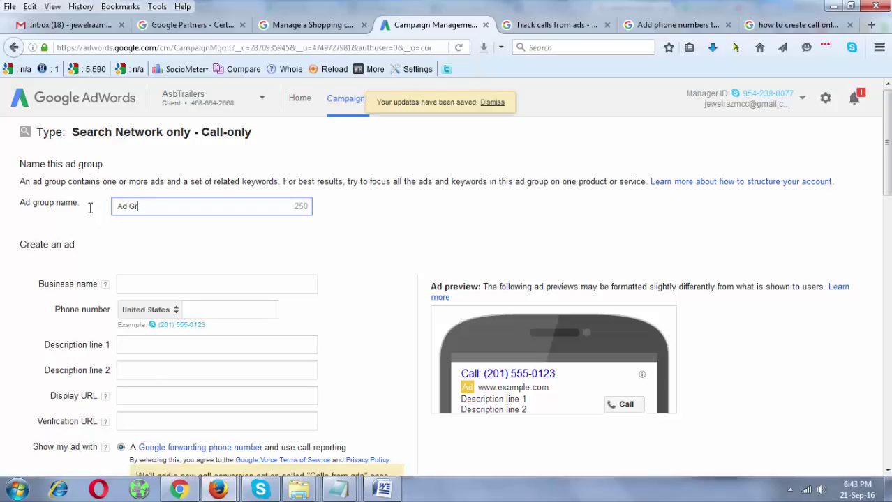
pyautogui.write('oup Test')
pyautogui.press('Tab')
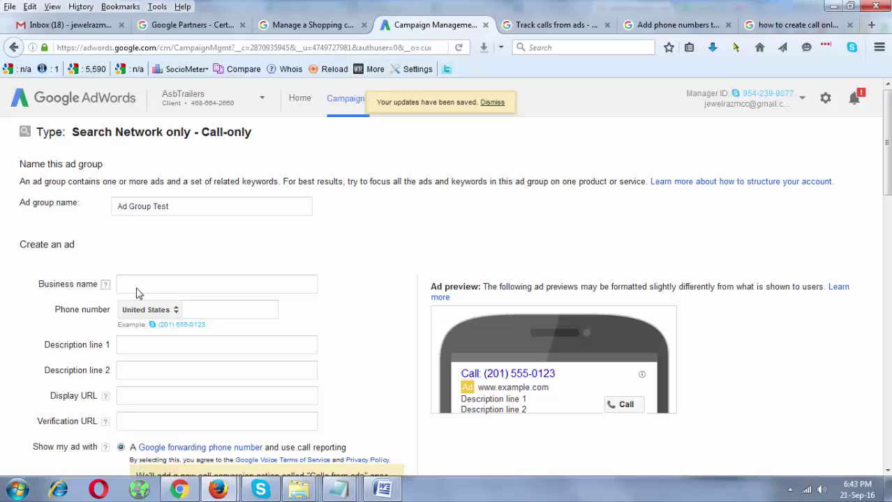
# - Enter ASB Trailers as the ad's business name
pyautogui.press('Tab')
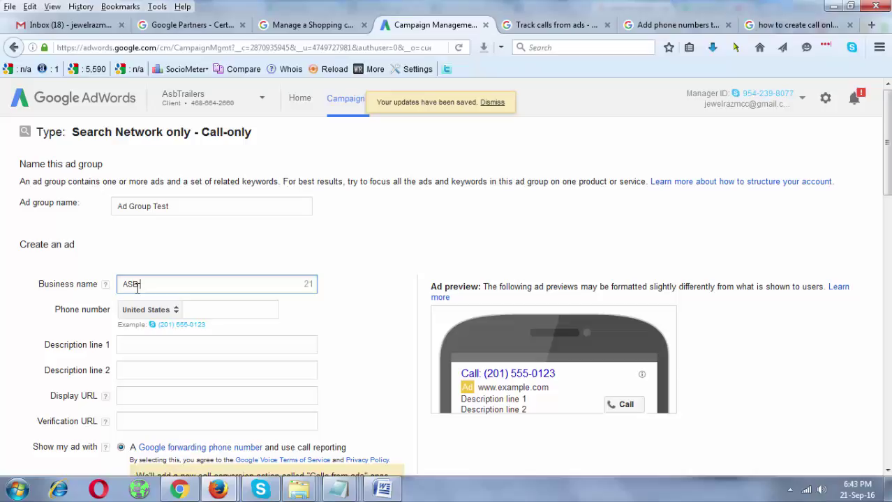
pyautogui.write('ASB Trai')
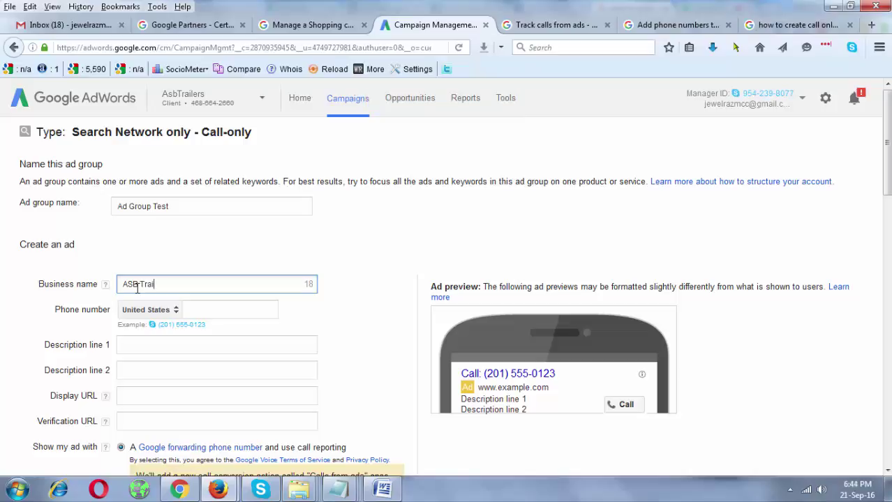
pyautogui.write('lers')
# - Set the phone number's country to Australia and paste in the business phone number
pyautogui.click(163, 315)
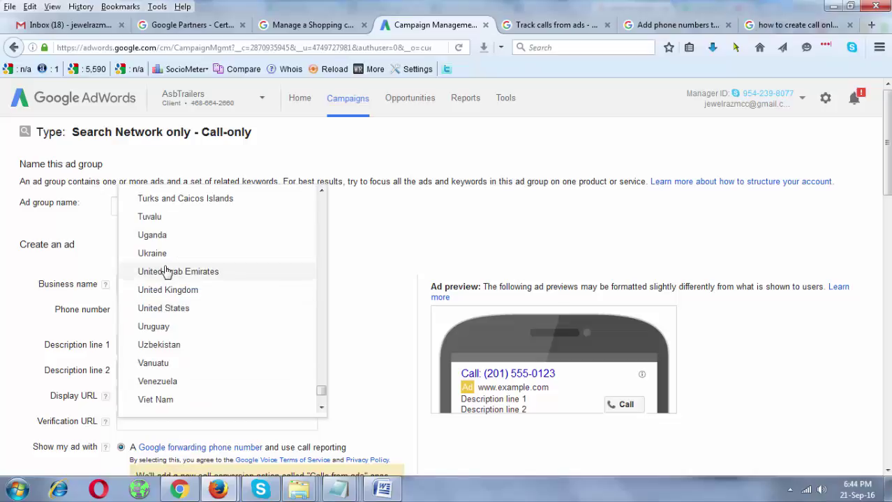
pyautogui.scroll(-2, 175, 365)
pyautogui.scroll(5, 175, 366)
pyautogui.scroll(3, 174, 367)
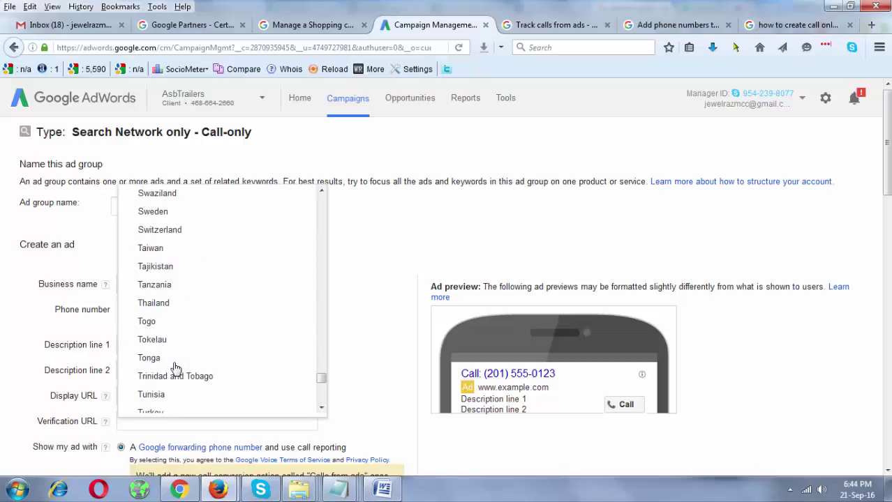
pyautogui.scroll(2, 207, 270)
pyautogui.scroll(5, 207, 269)
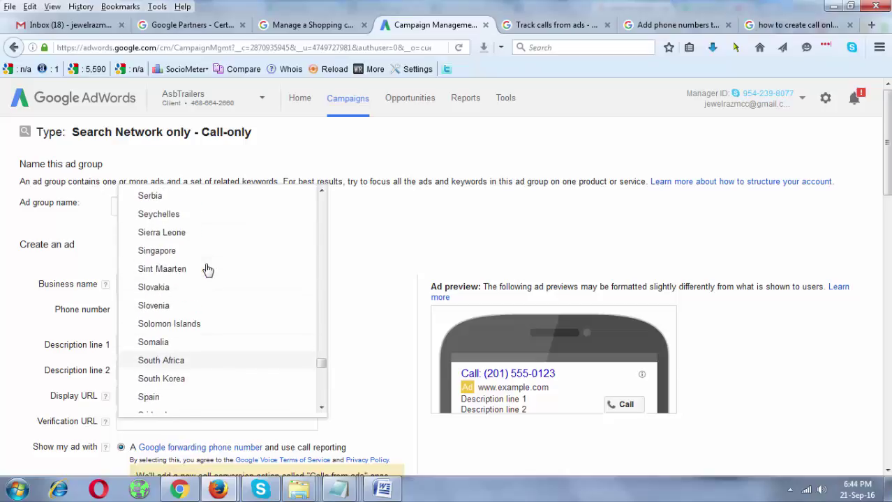
pyautogui.scroll(15, 249, 308)
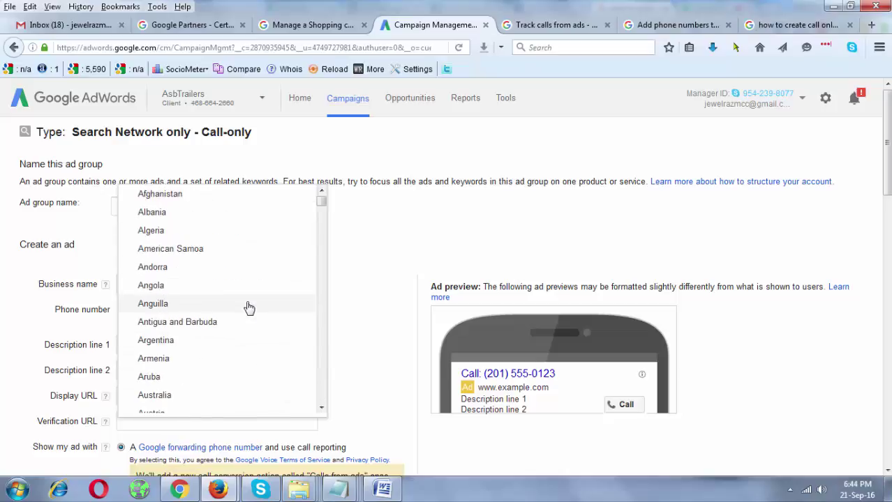
pyautogui.click(183, 394)
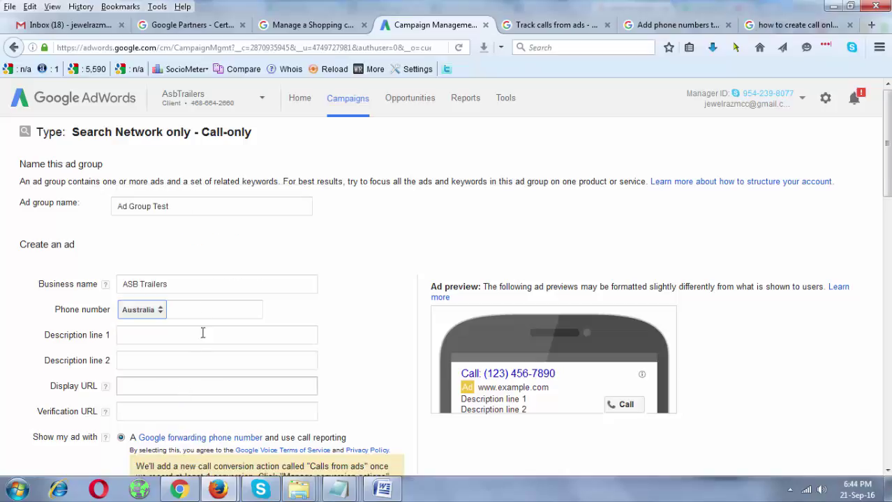
pyautogui.click(202, 307)
pyautogui.hotkey('ctrl', 'v')
# - Fill in the ad's description line 1 with "Buy Trailers at Affordable Price."
pyautogui.click(183, 344)
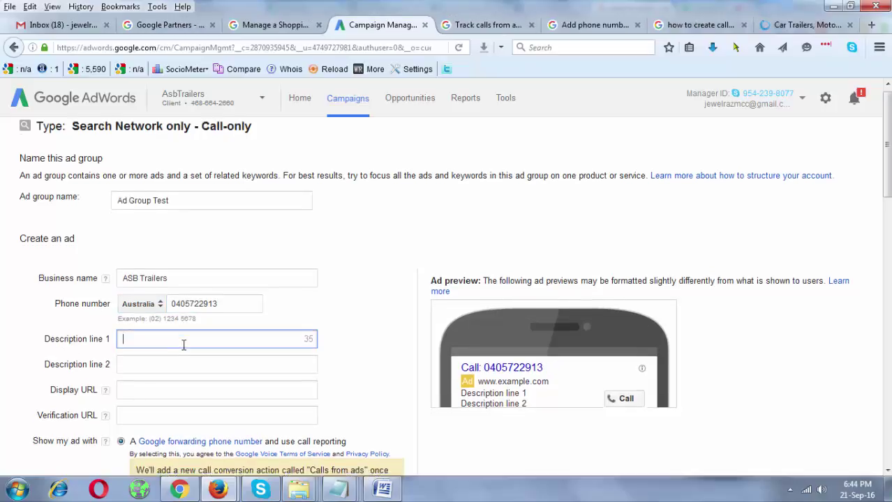
pyautogui.scroll(-2, 183, 346)
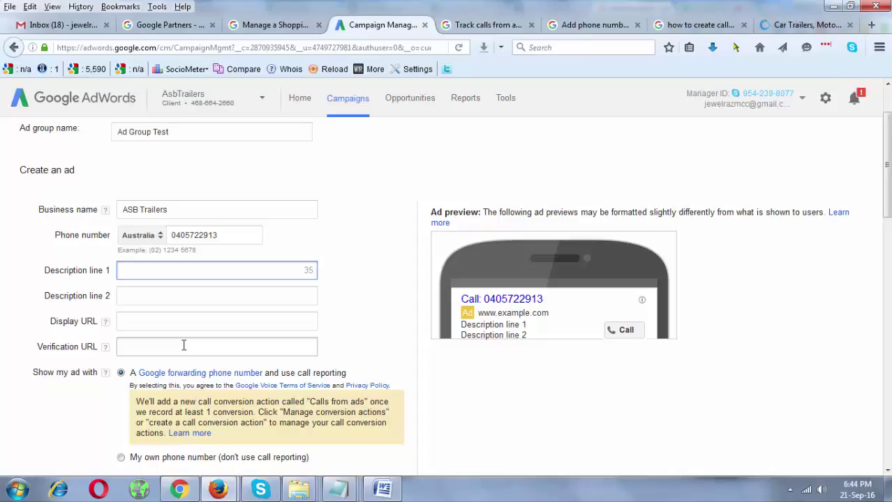
pyautogui.write('Buy ')
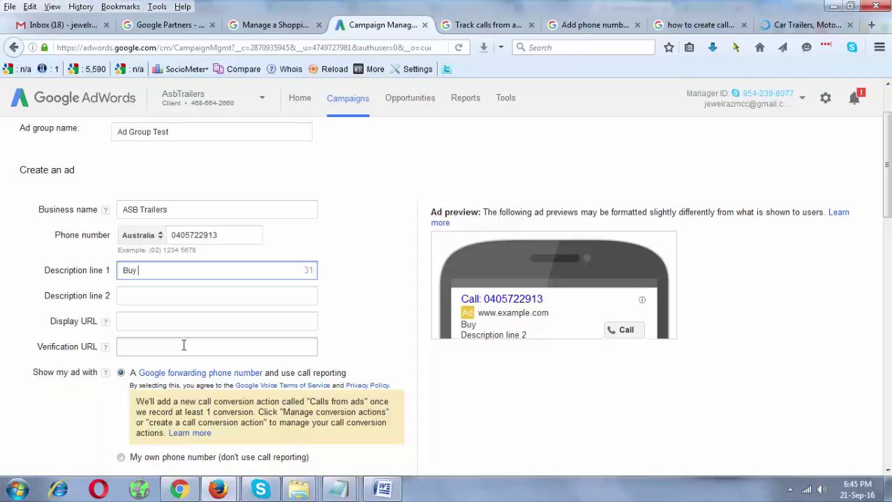
pyautogui.write('Trailers at Aff')
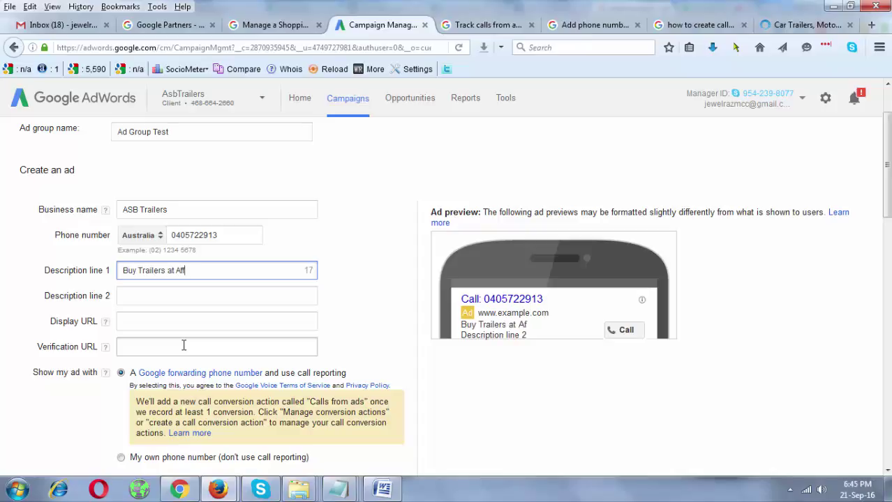
pyautogui.write('ordable Price')
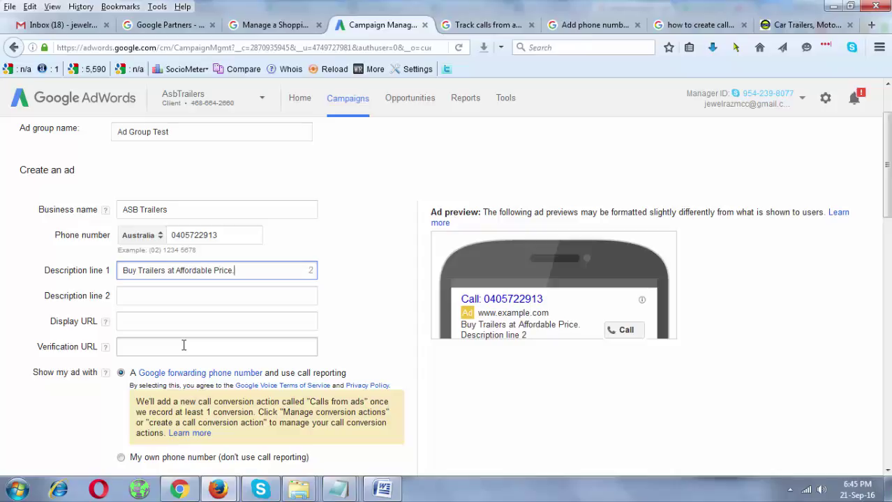
pyautogui.write('.')
# - Fill in the ad's description line 2 with "Financing Available. Call Now."
pyautogui.press('Tab')
pyautogui.write('Finan')
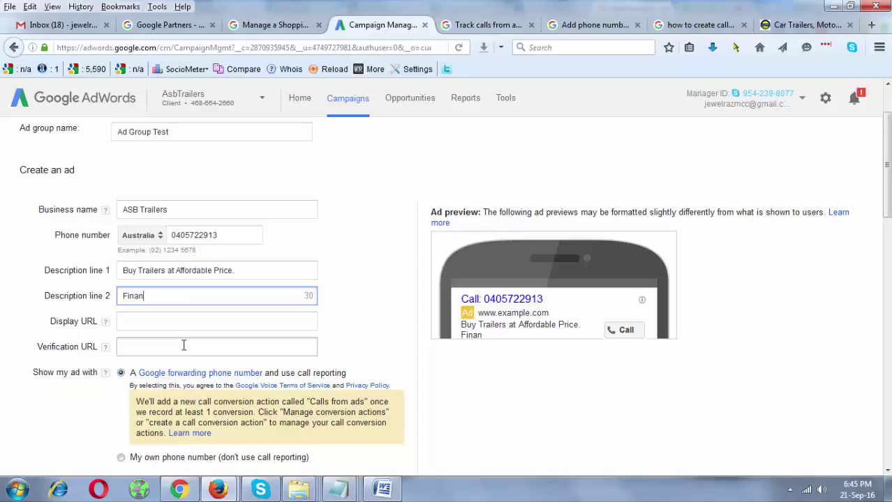
pyautogui.write('cing Avail')
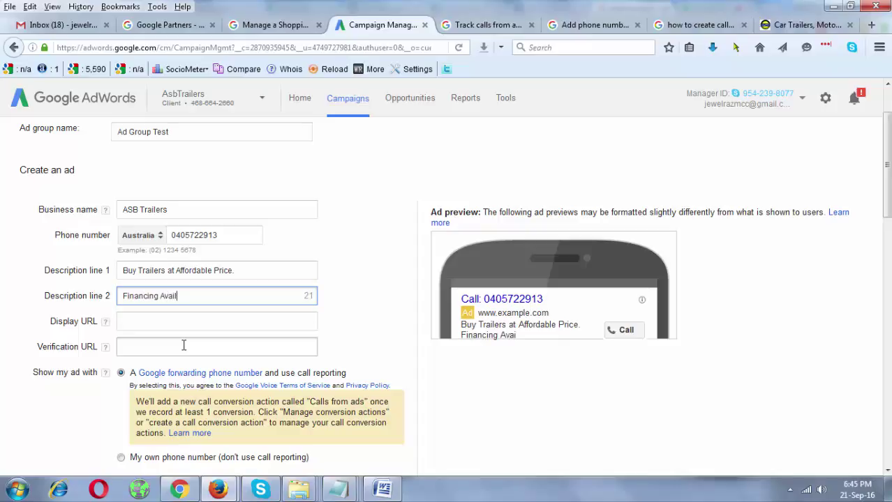
pyautogui.write('able. Call ')
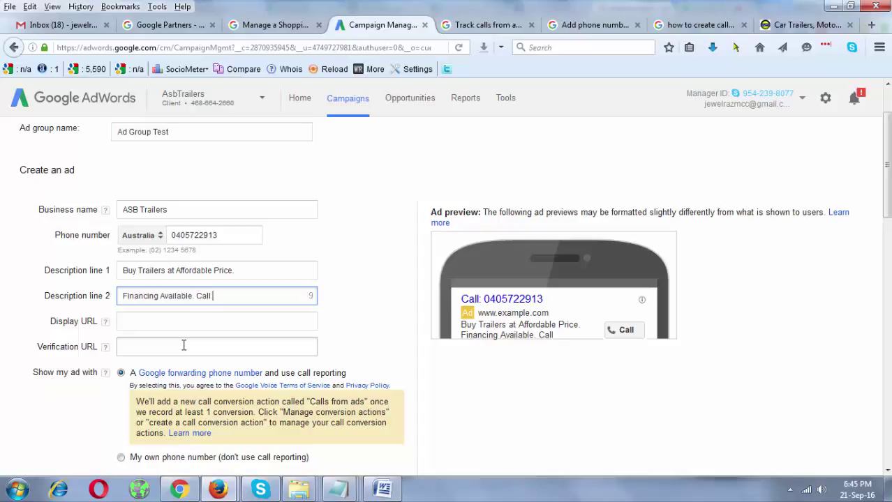
pyautogui.write('Now.')
# - Copy the asbtrailers.com.au address from the business website and paste it as both the display URL and the verification URL
pyautogui.press('Tab')
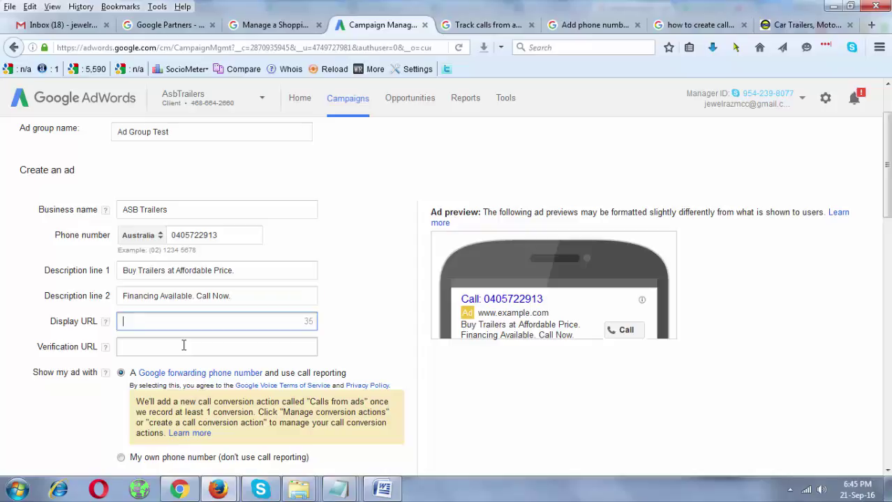
pyautogui.click(781, 25)
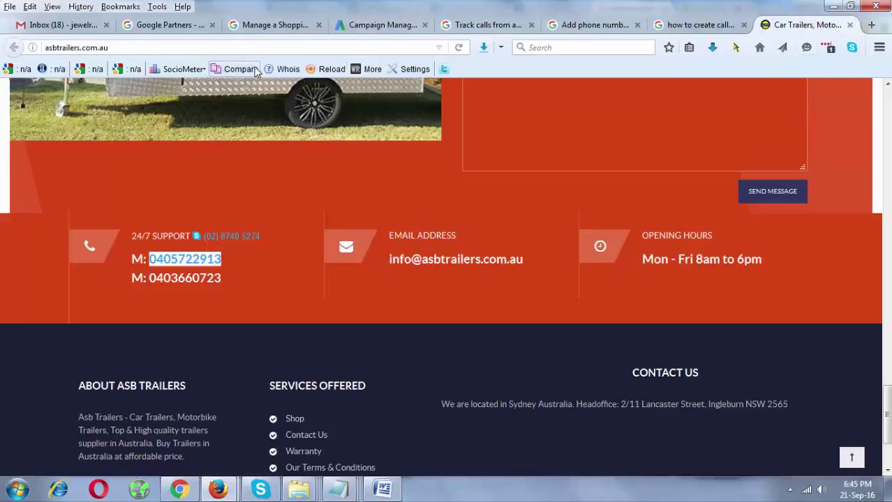
pyautogui.click(208, 49)
pyautogui.hotkey('ctrl', 'c')
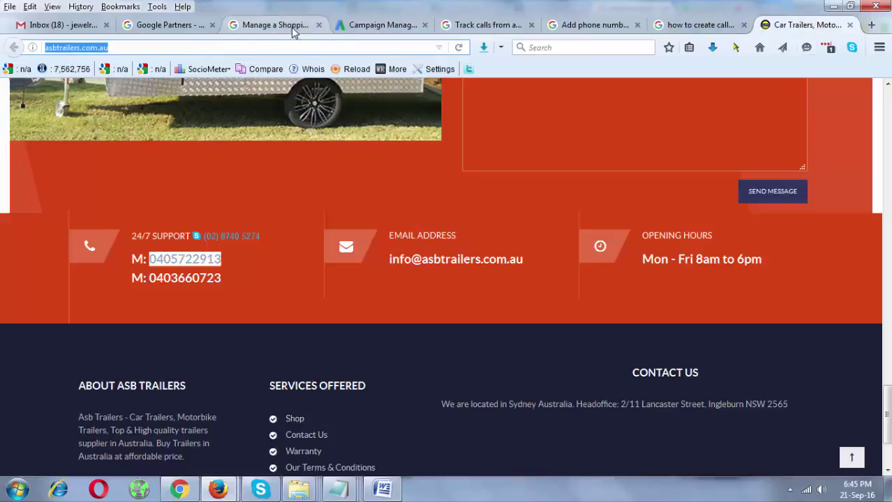
pyautogui.click(342, 26)
pyautogui.hotkey('ctrl', 'v')
pyautogui.click(190, 343)
pyautogui.hotkey('ctrl', 'v')
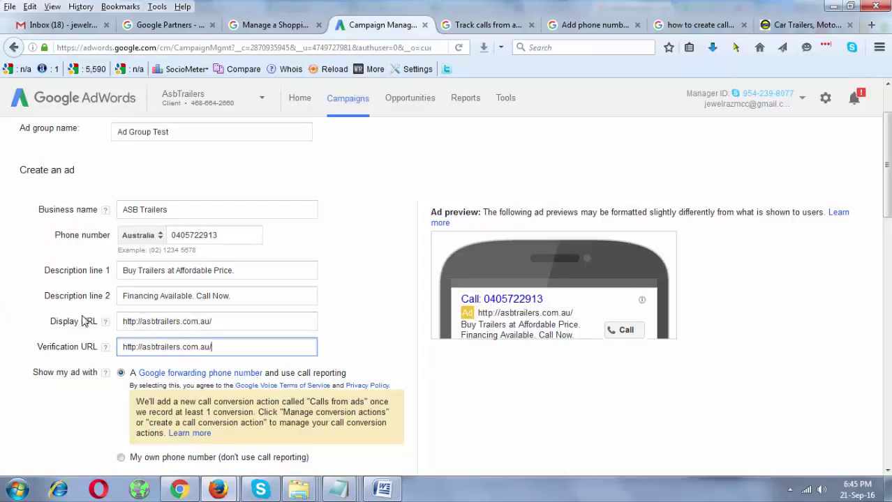
# - Compare the phone number shown on the verification URL's website with the phone number entered in the ad
pyautogui.moveTo(215, 347); pyautogui.dragTo(64, 354)
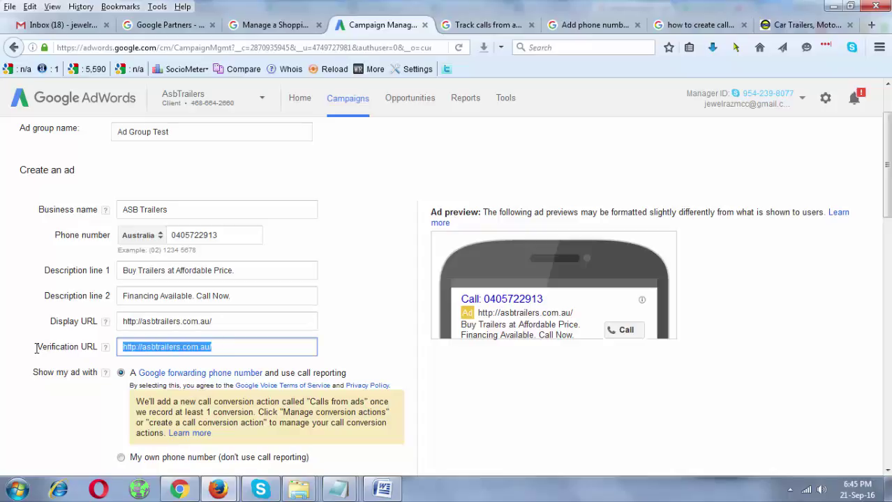
pyautogui.click(813, 26)
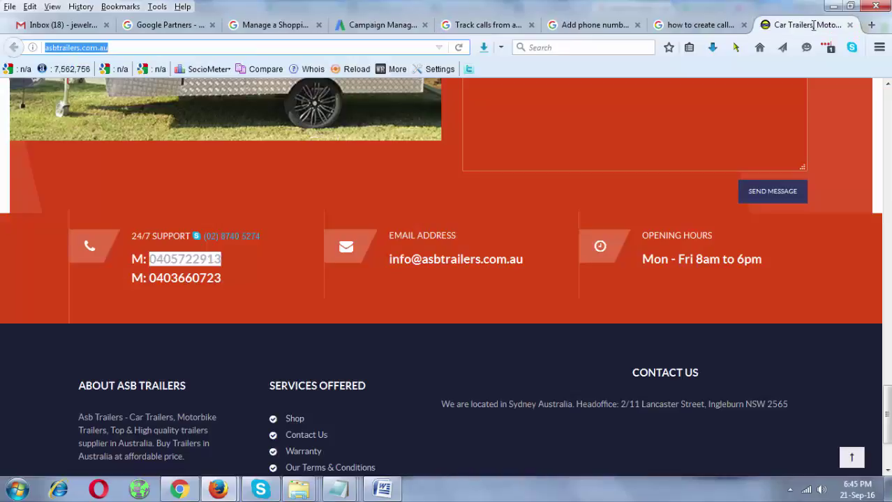
pyautogui.click(226, 259)
pyautogui.moveTo(225, 260); pyautogui.dragTo(148, 259)
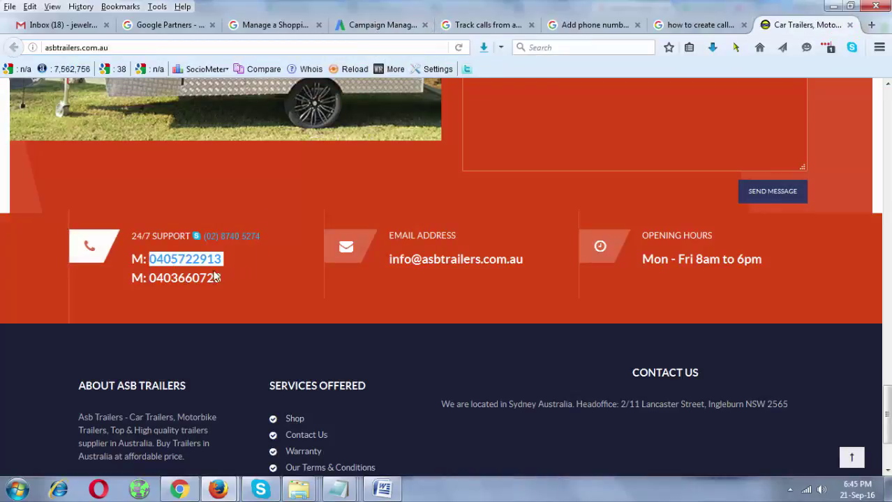
pyautogui.click(155, 259)
pyautogui.moveTo(154, 260); pyautogui.dragTo(229, 264)
pyautogui.click(354, 29)
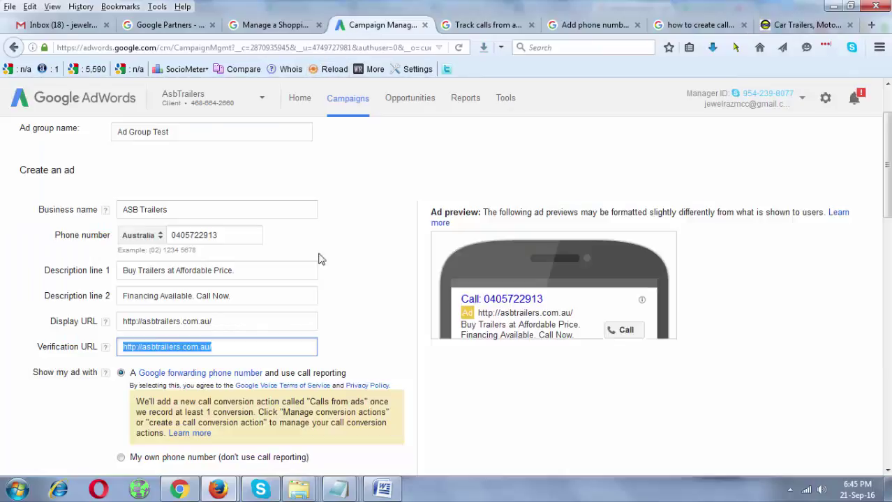
pyautogui.click(247, 352)
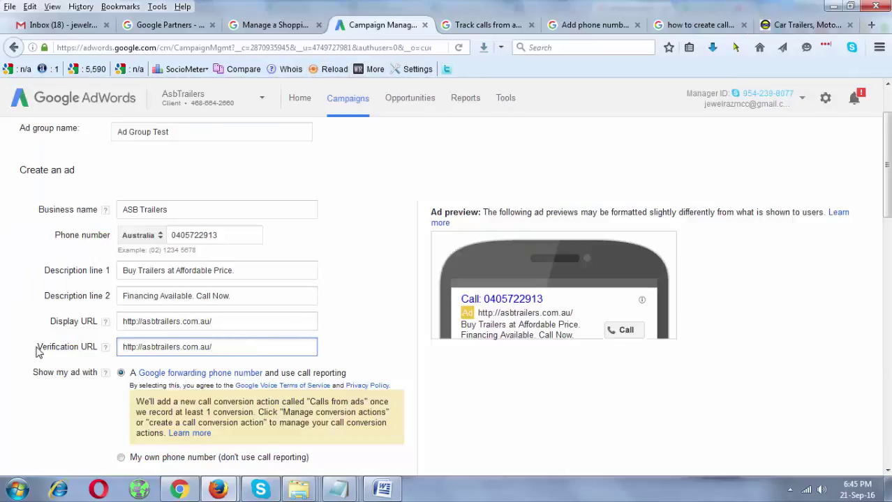
pyautogui.moveTo(36, 347); pyautogui.dragTo(95, 349)
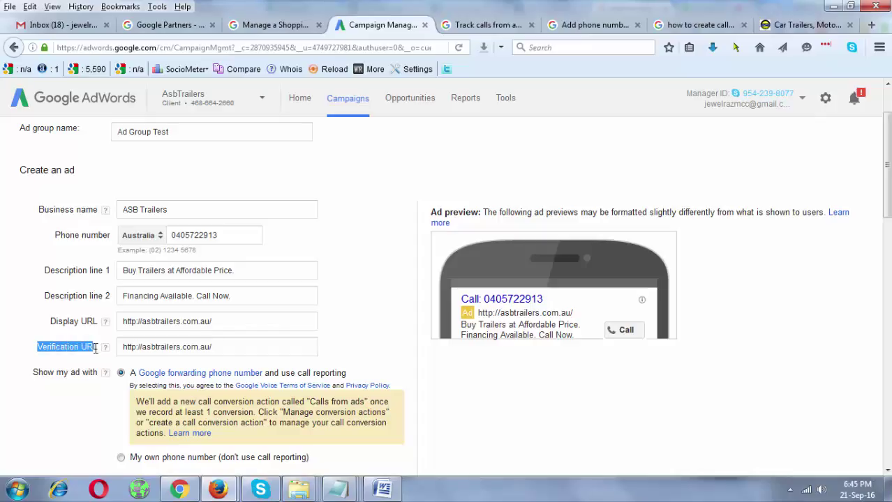
pyautogui.moveTo(226, 235); pyautogui.dragTo(77, 255)
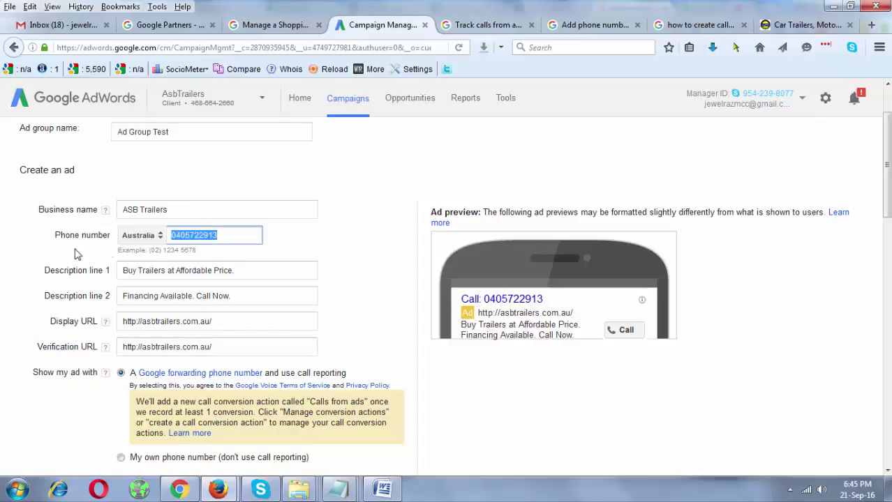
pyautogui.click(35, 253)
# - Review the ad's call forwarding options and phone call conversion reporting settings
pyautogui.scroll(-3, 30, 266)
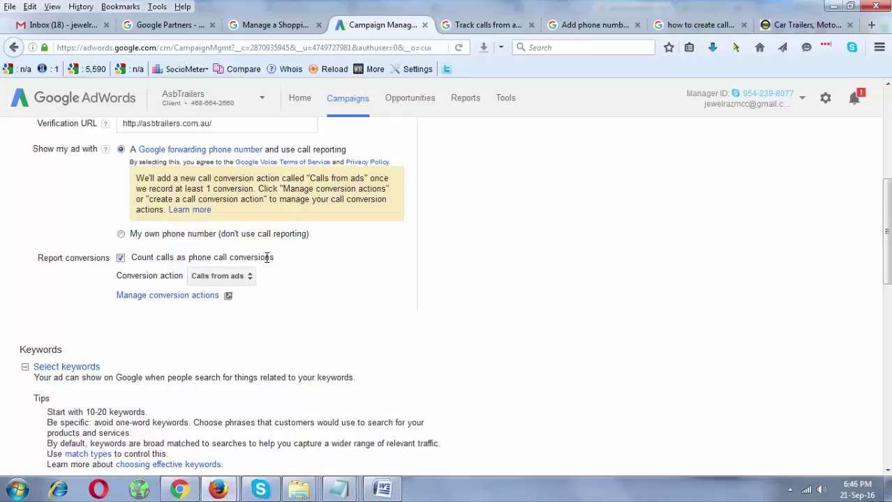
pyautogui.scroll(2, 432, 355)
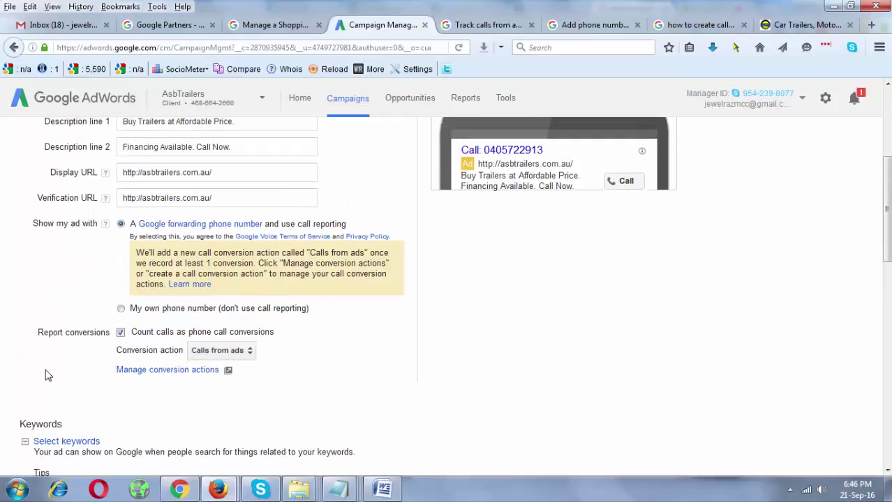
pyautogui.scroll(3, 45, 375)
pyautogui.scroll(-5, 45, 375)
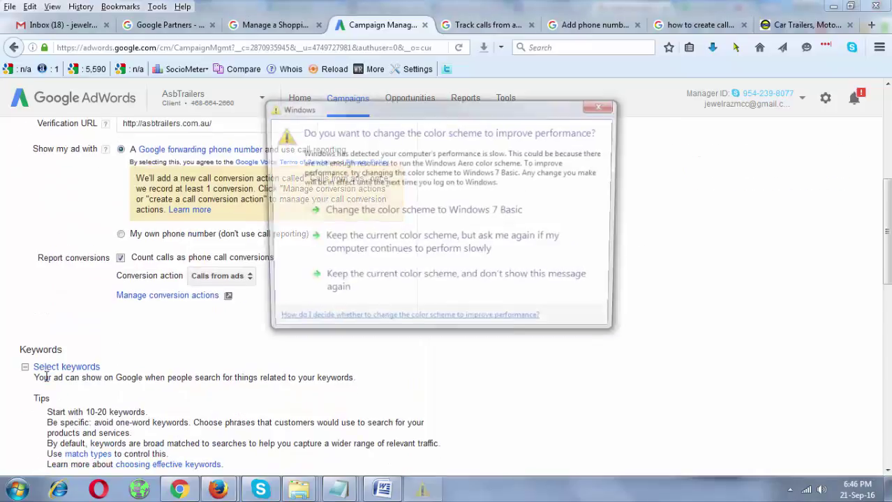
# - Move the Windows color scheme prompt aside so that it does not cover the ad form
pyautogui.scroll(2, 46, 375)
pyautogui.moveTo(564, 116); pyautogui.dragTo(697, 479)
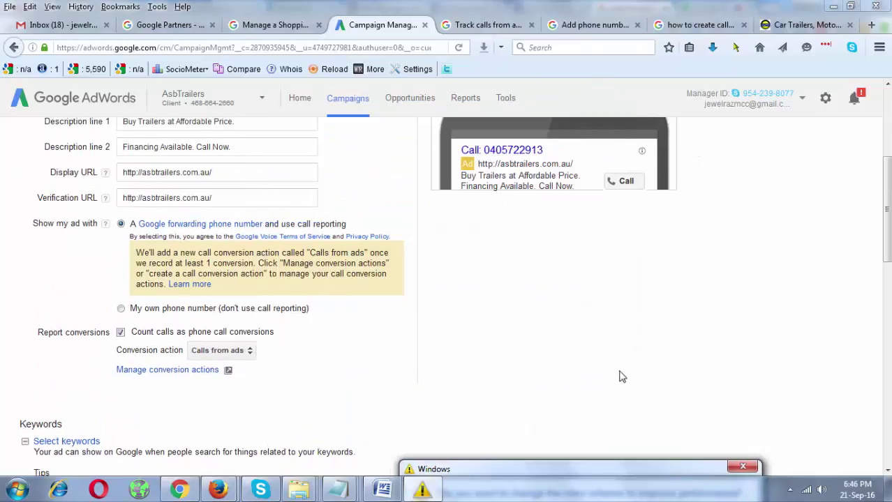
pyautogui.click(623, 377)
# - Open the account's Conversions page in a new browser tab and switch to it
pyautogui.scroll(3, 615, 372)
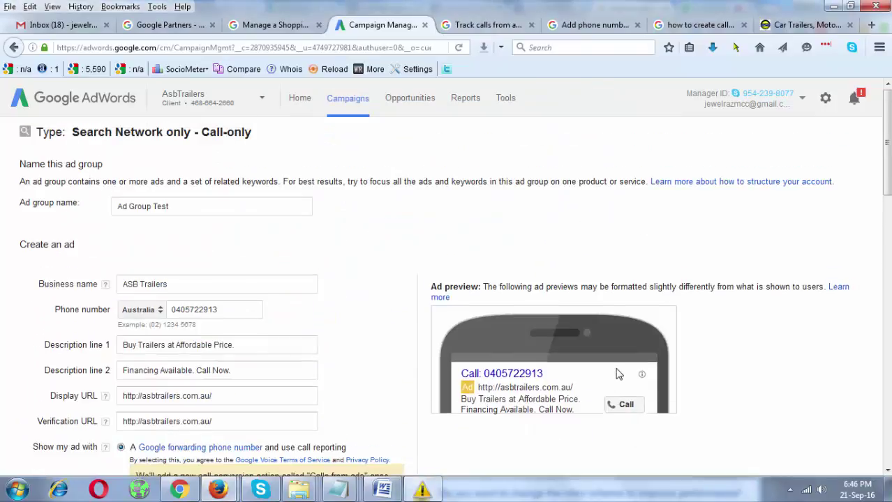
pyautogui.click(509, 101)
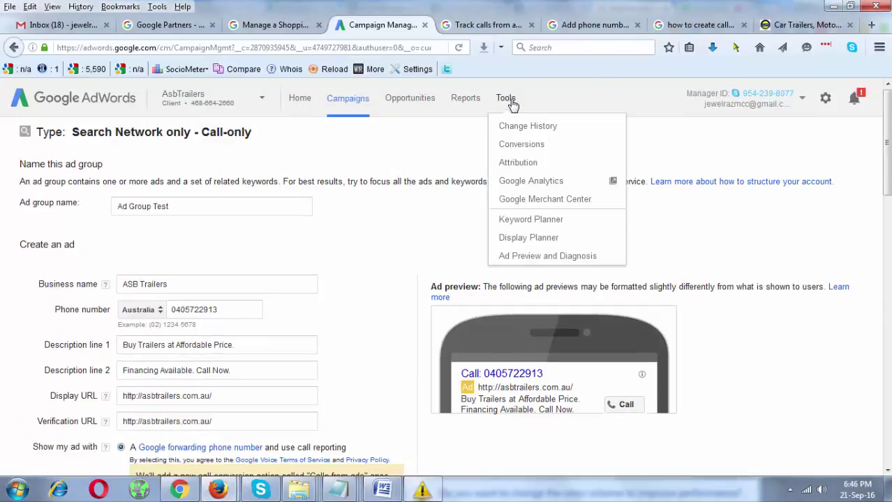
pyautogui.rightClick(527, 150)
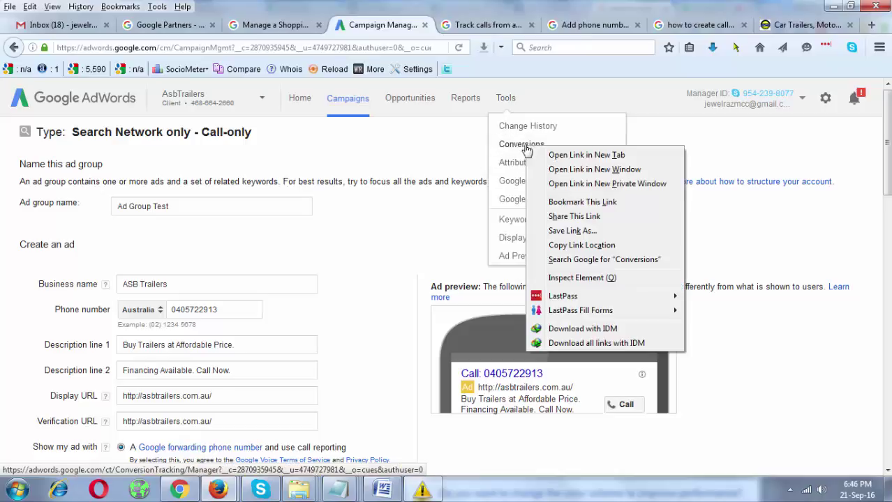
pyautogui.click(568, 156)
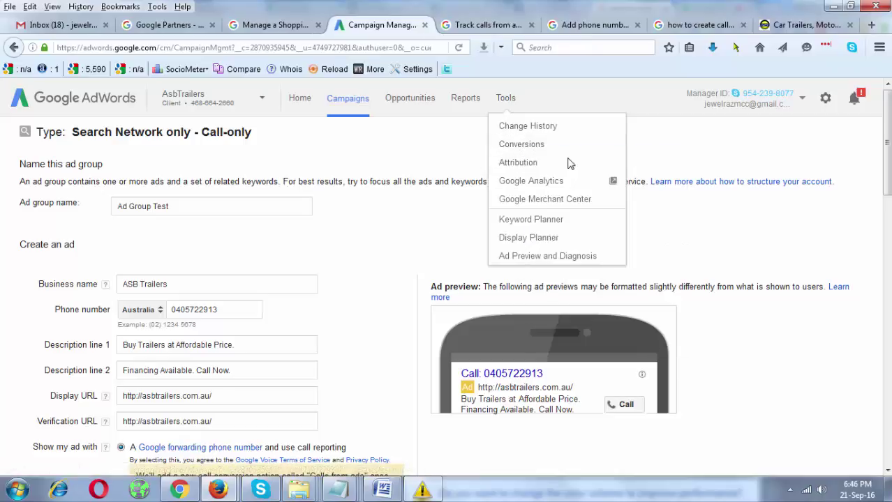
pyautogui.click(355, 261)
pyautogui.scroll(-5, 354, 260)
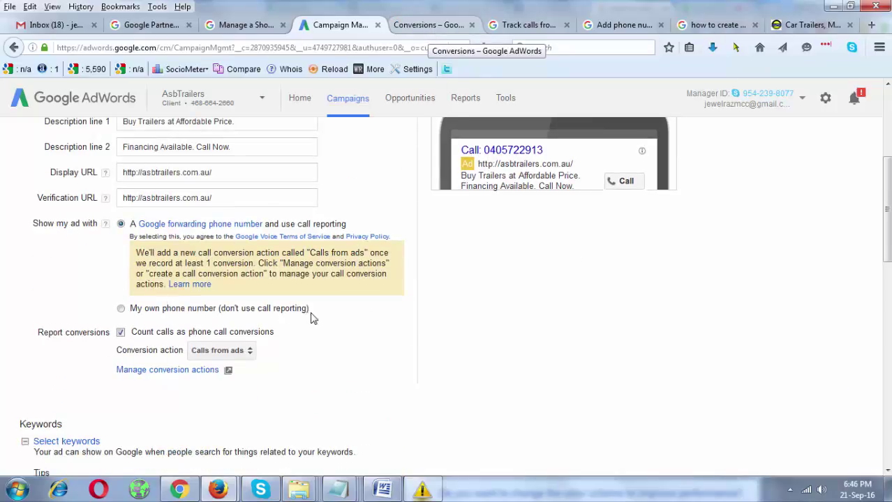
pyautogui.click(402, 26)
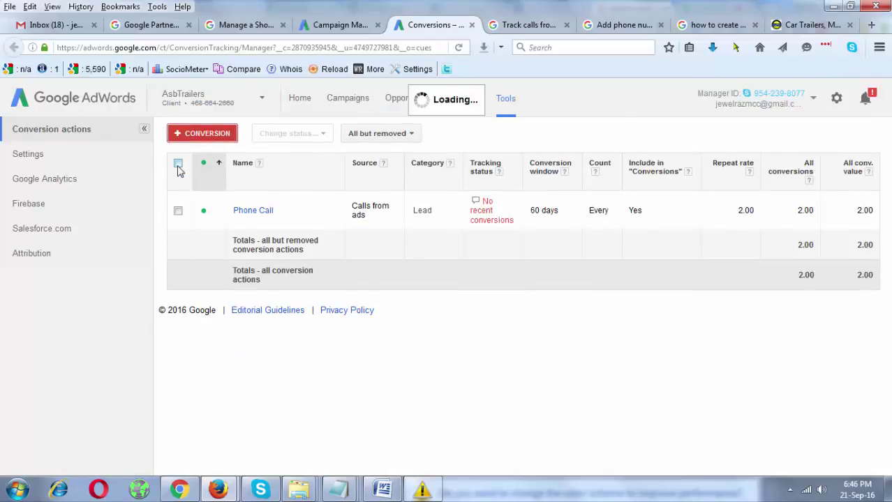
# - Start a new conversion action with phone calls as the conversion source
pyautogui.click(217, 140)
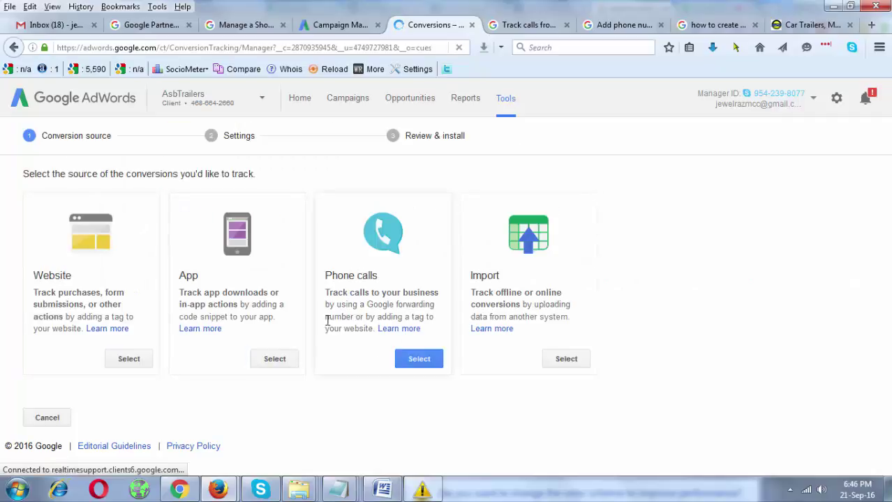
pyautogui.moveTo(324, 276); pyautogui.dragTo(380, 285)
pyautogui.click(419, 366)
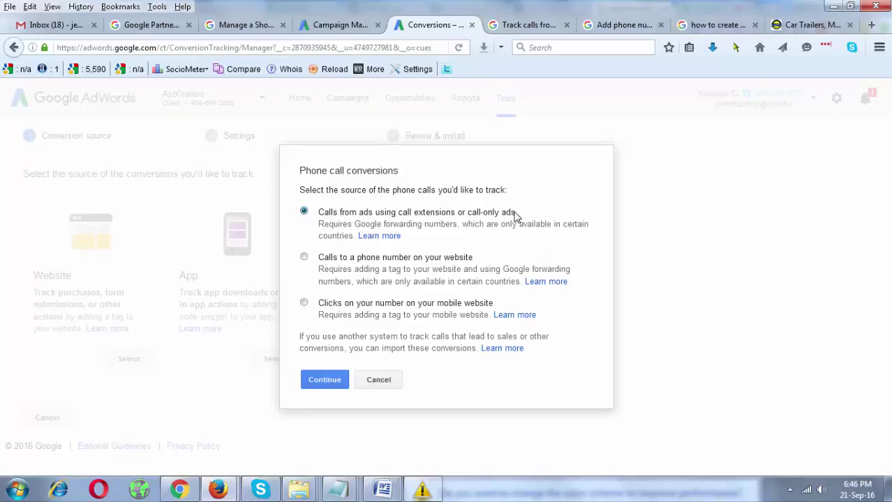
# - Review the forwarding number requirement and continue with calls from ads using call extensions or call-only ads as the tracked source
pyautogui.moveTo(514, 216); pyautogui.dragTo(515, 217)
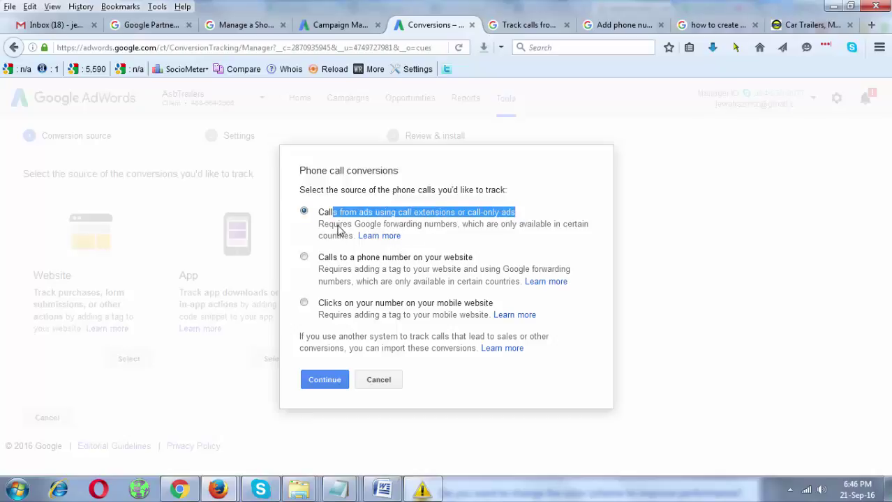
pyautogui.moveTo(338, 224); pyautogui.dragTo(589, 224)
pyautogui.click(443, 243)
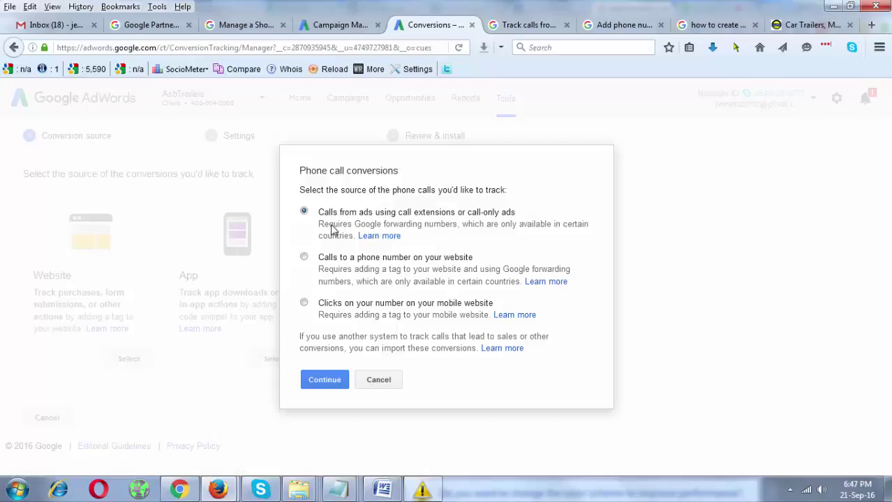
pyautogui.moveTo(328, 224); pyautogui.dragTo(459, 226)
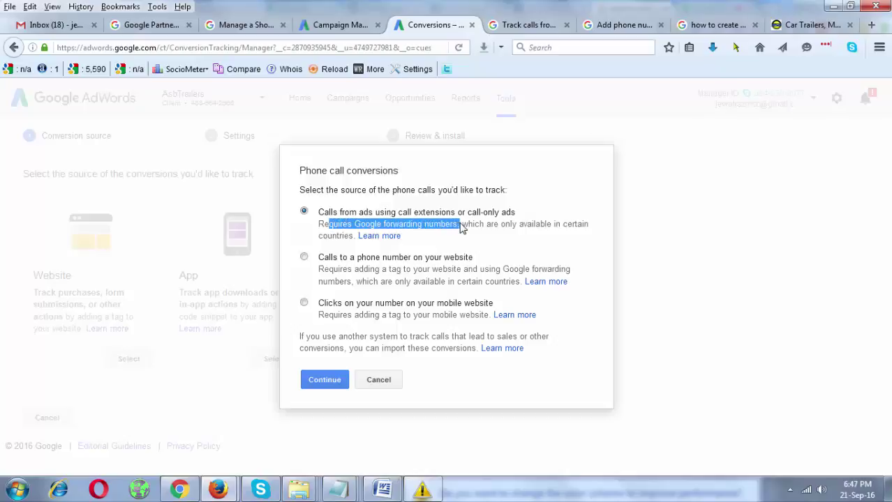
pyautogui.click(478, 233)
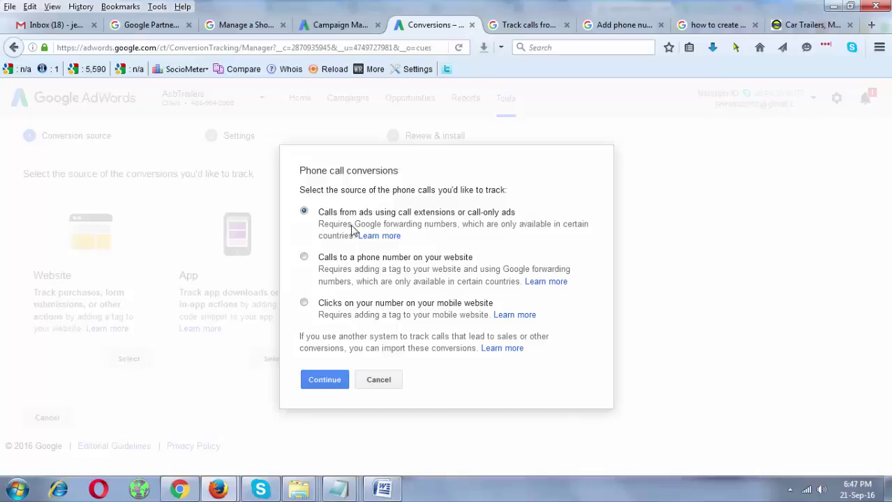
pyautogui.moveTo(352, 229); pyautogui.dragTo(487, 230)
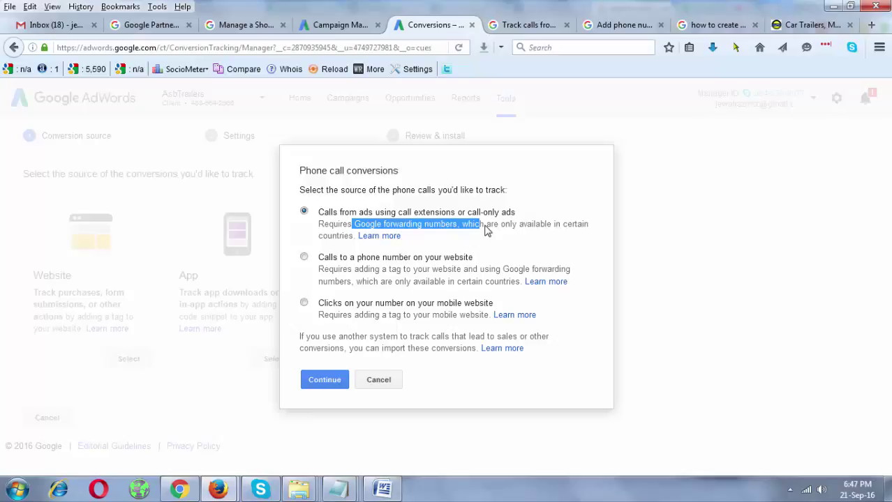
pyautogui.click(486, 230)
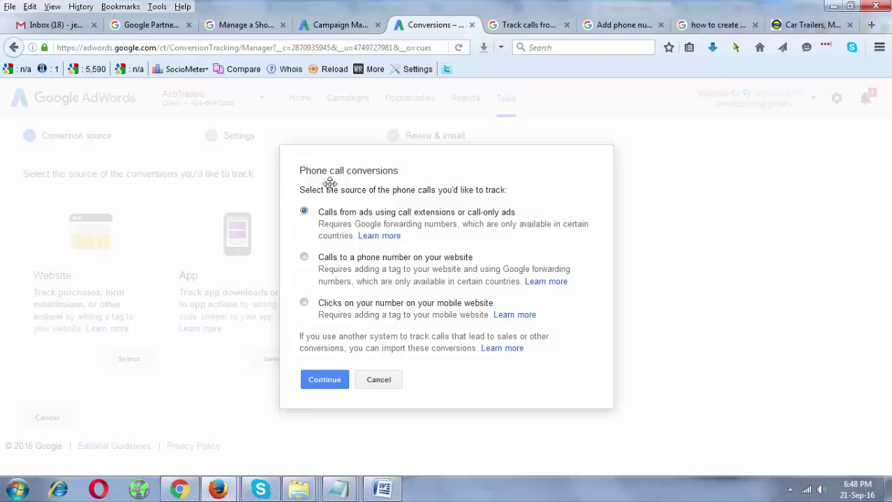
pyautogui.click(325, 382)
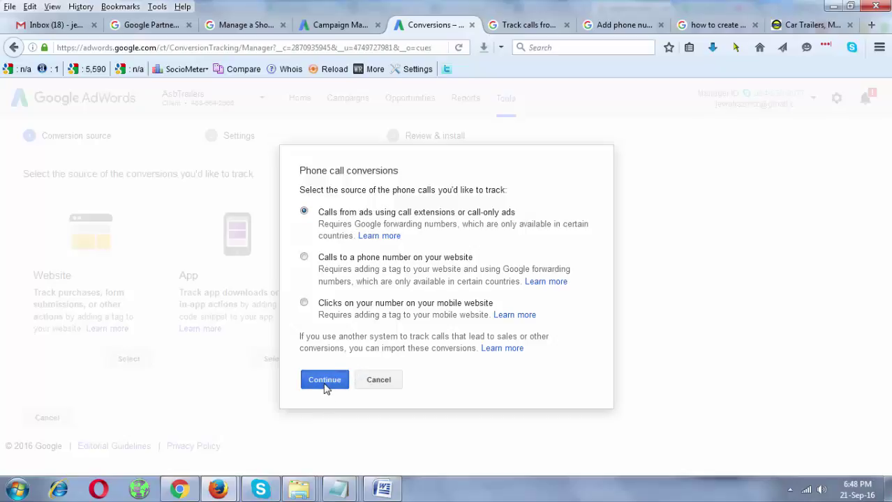
# - Name the new conversion action "Phone Call"
pyautogui.click(192, 267)
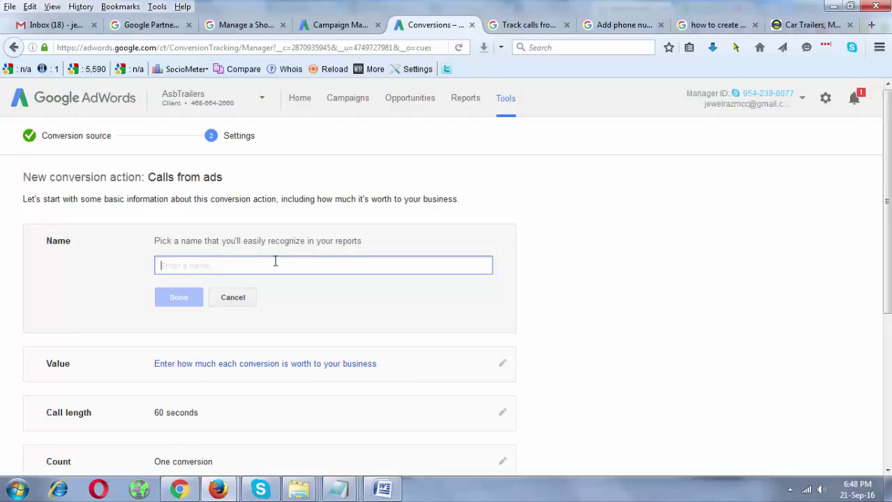
pyautogui.write('Phon')
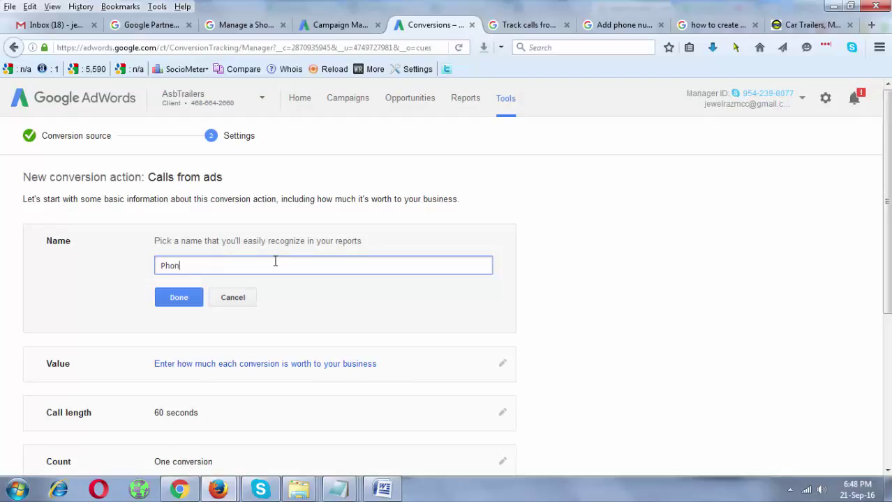
pyautogui.write('e Call')
pyautogui.scroll(-2, 584, 291)
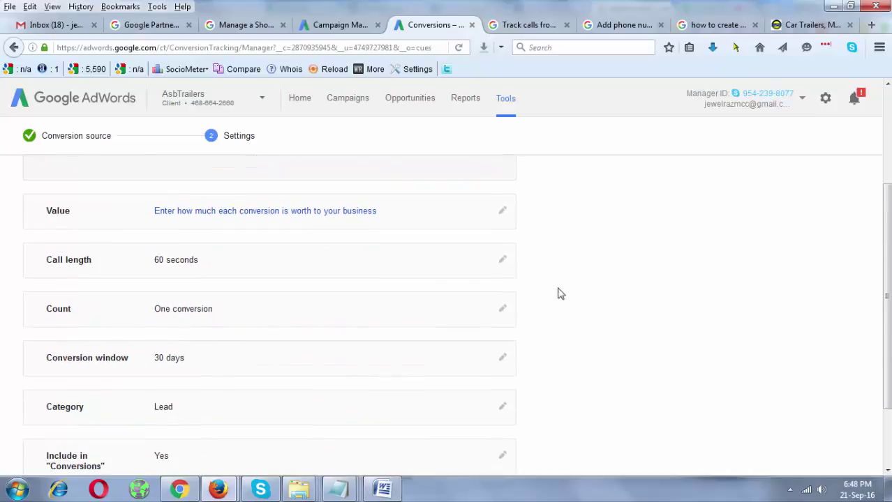
pyautogui.scroll(2, 377, 295)
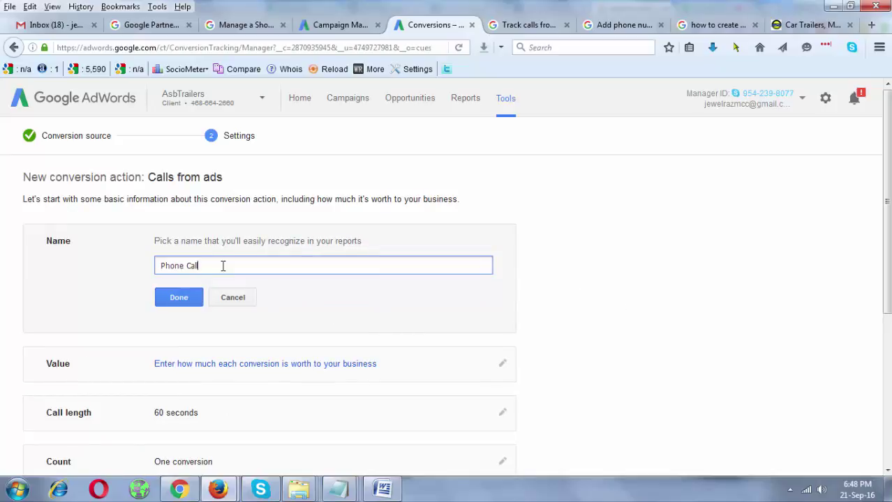
# - Try the "Don't assign a value" option for the conversion's value and discard the change
pyautogui.scroll(-2, 13, 320)
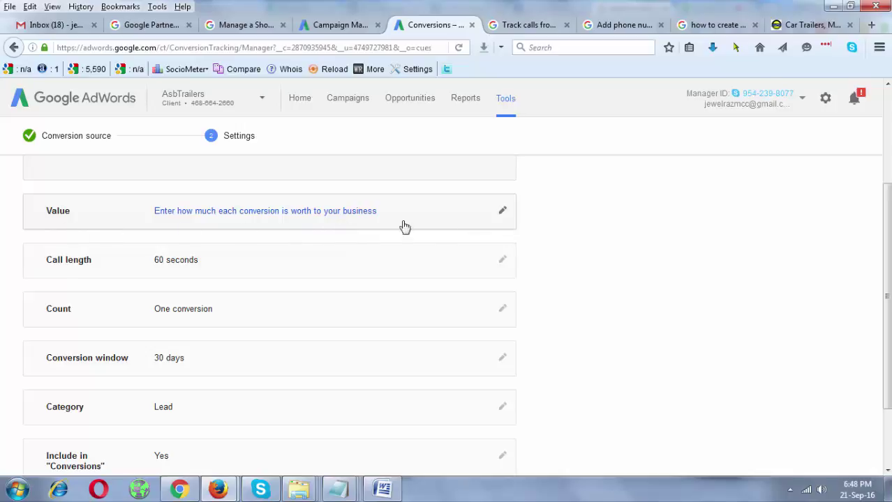
pyautogui.click(512, 219)
pyautogui.scroll(1, 308, 319)
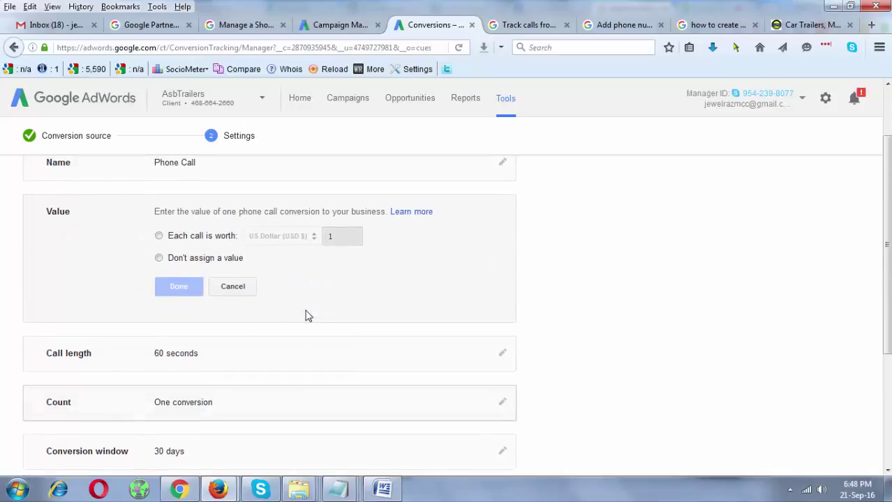
pyautogui.scroll(1, 277, 337)
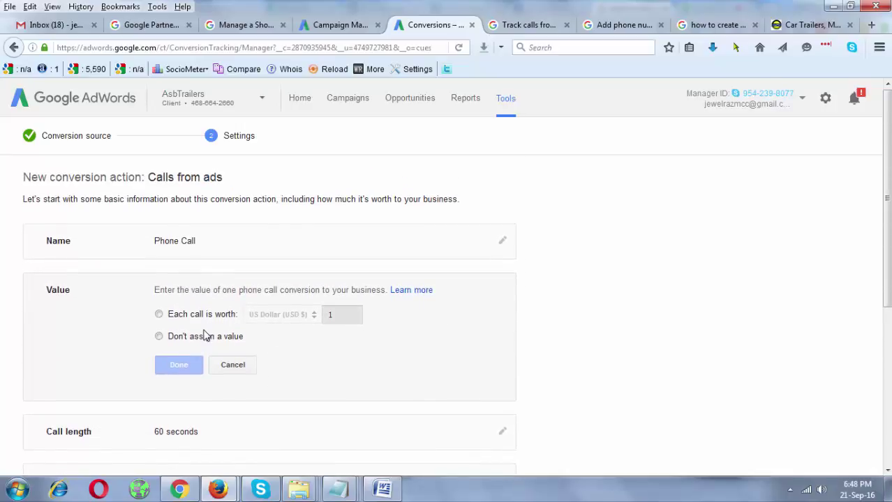
pyautogui.click(173, 337)
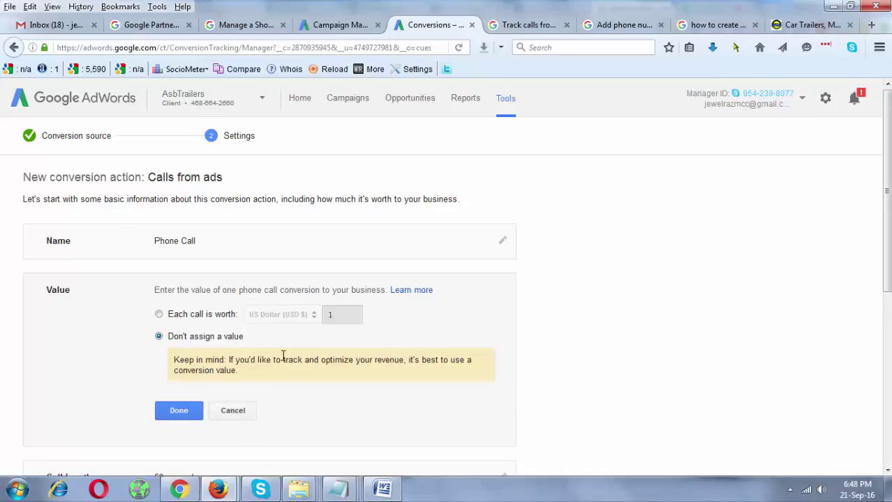
pyautogui.click(233, 410)
# - Try call lengths of 15 and 120 seconds for the conversion action and discard the change
pyautogui.scroll(-1, 482, 346)
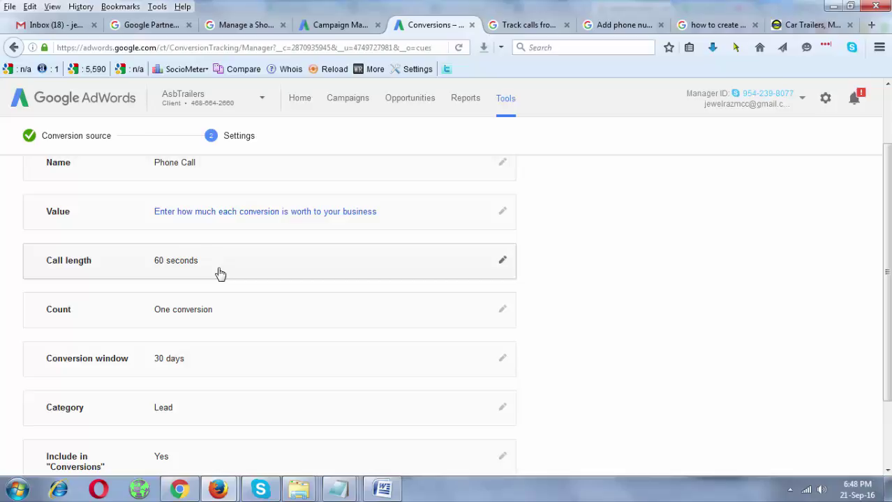
pyautogui.click(220, 274)
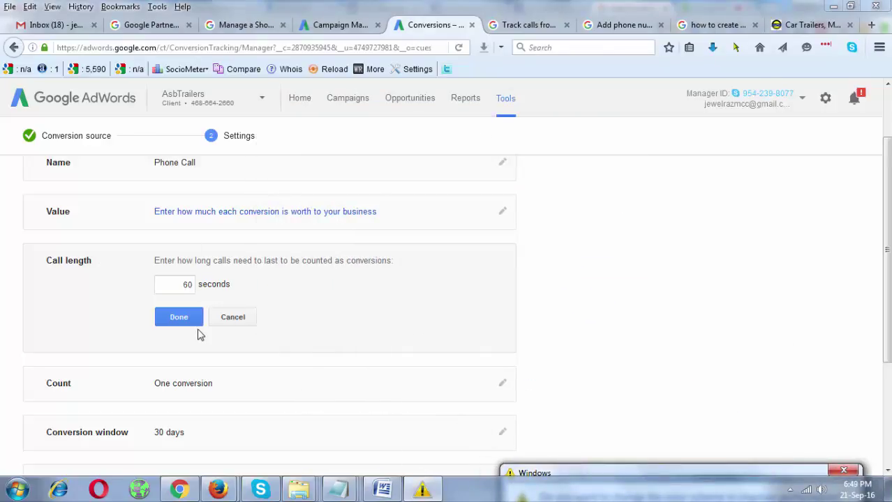
pyautogui.click(185, 283)
pyautogui.doubleClick(188, 283)
pyautogui.write('1')
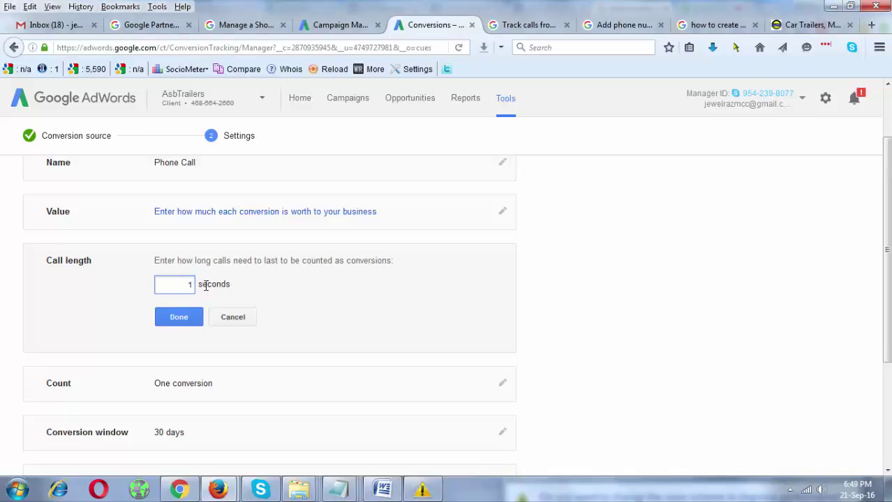
pyautogui.write('5')
pyautogui.doubleClick(198, 286)
pyautogui.click(185, 286)
pyautogui.moveTo(185, 287); pyautogui.dragTo(195, 285)
pyautogui.write('120')
pyautogui.moveTo(200, 285); pyautogui.dragTo(238, 287)
pyautogui.click(185, 282)
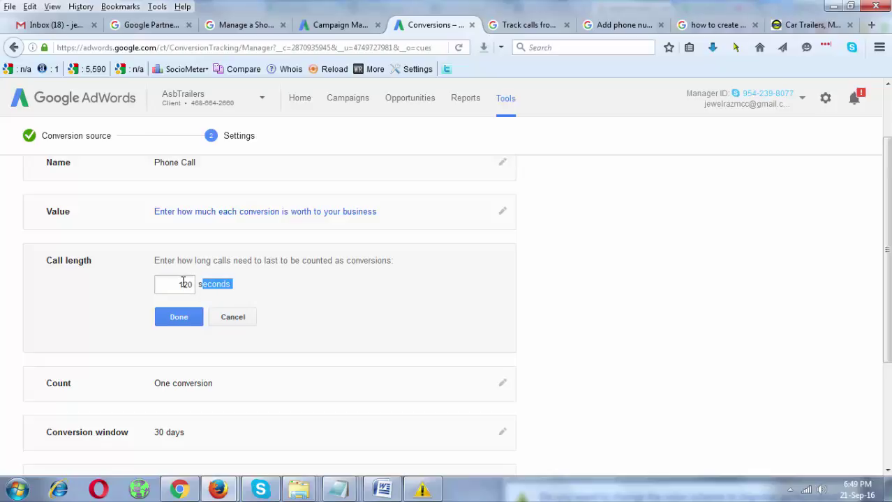
pyautogui.moveTo(182, 283); pyautogui.dragTo(219, 328)
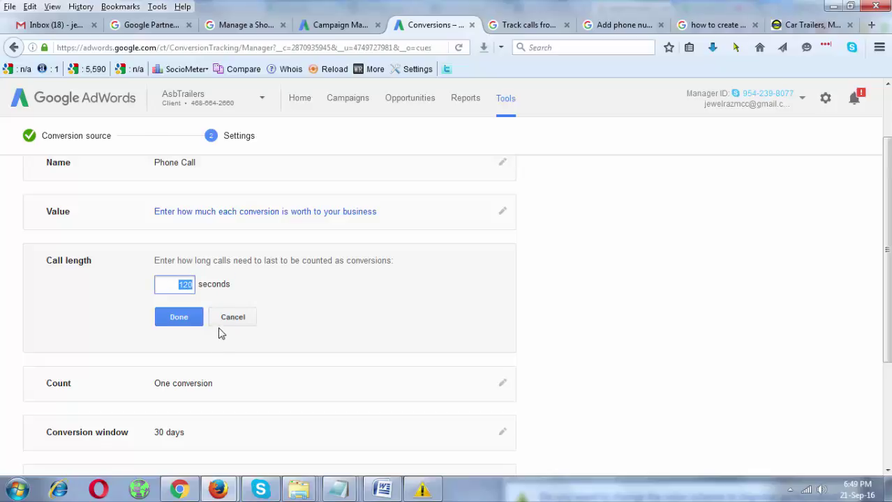
pyautogui.click(224, 320)
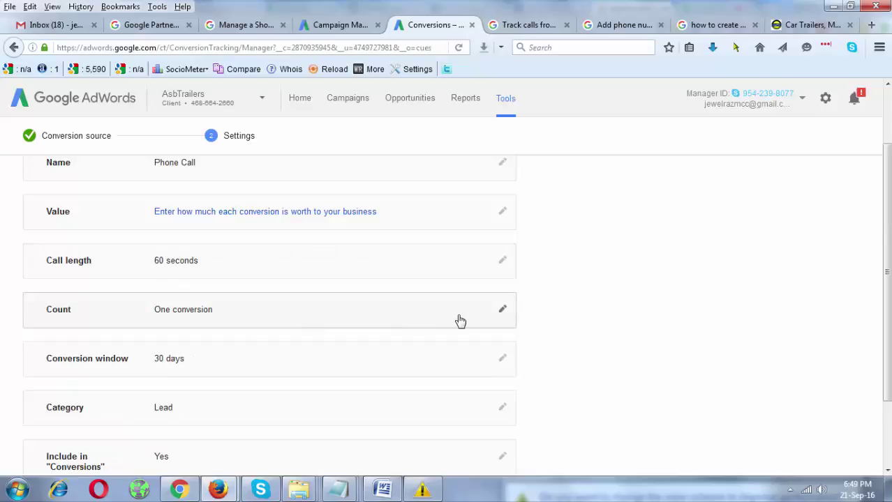
# - Try the "Every" option for how the conversion action counts conversions and discard the change
pyautogui.click(240, 321)
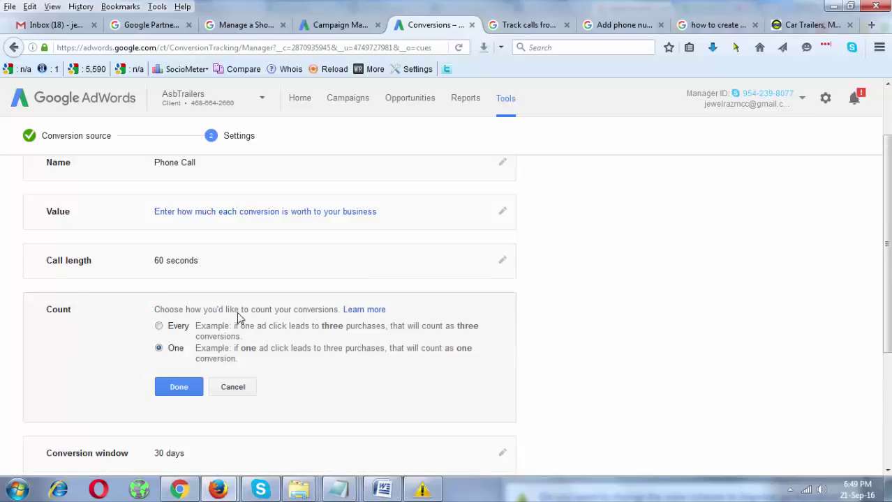
pyautogui.click(181, 263)
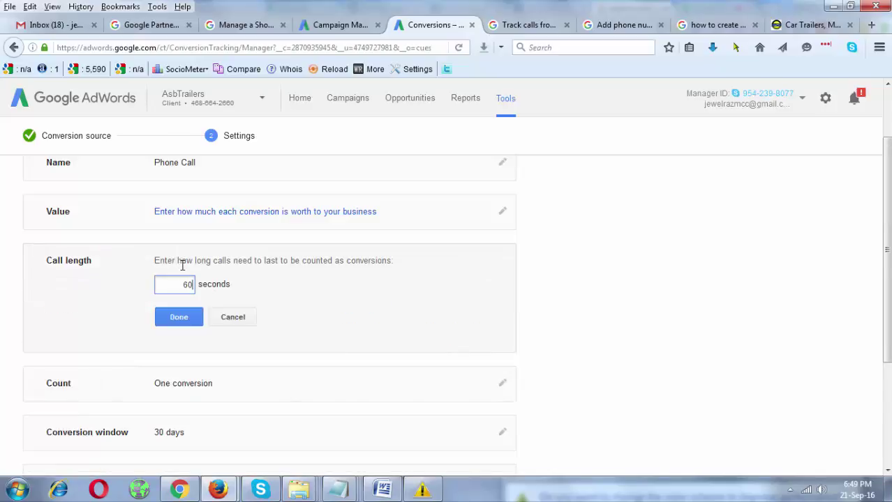
pyautogui.click(221, 321)
pyautogui.click(202, 320)
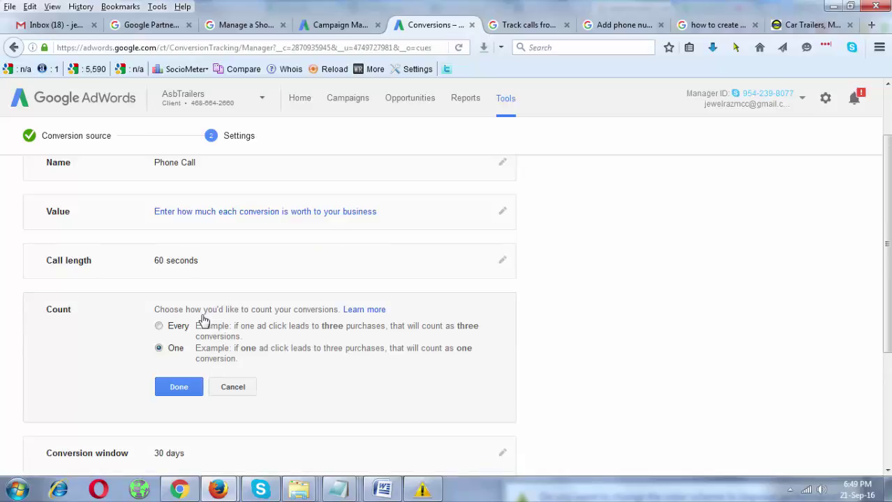
pyautogui.click(178, 328)
pyautogui.moveTo(229, 326); pyautogui.dragTo(478, 326)
pyautogui.click(253, 343)
pyautogui.click(224, 390)
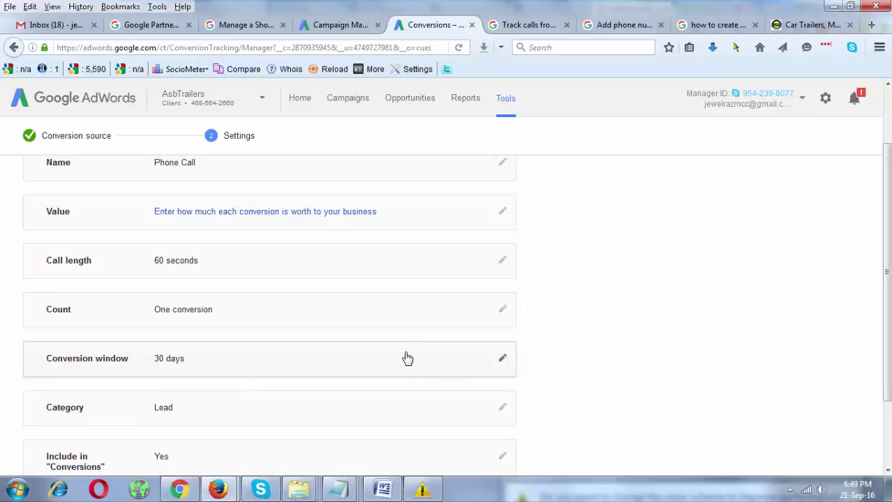
# - Set the new conversion action's conversion window to 60 days
pyautogui.scroll(-1, 242, 338)
pyautogui.click(155, 290)
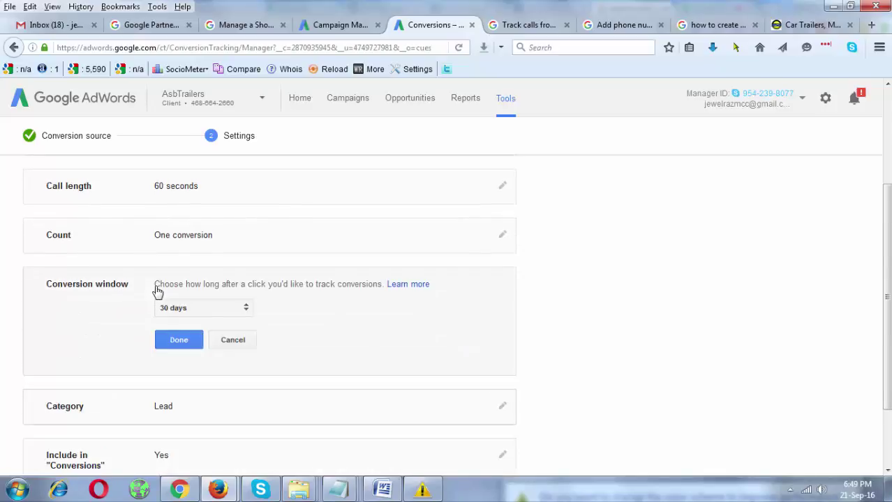
pyautogui.click(209, 313)
pyautogui.click(189, 344)
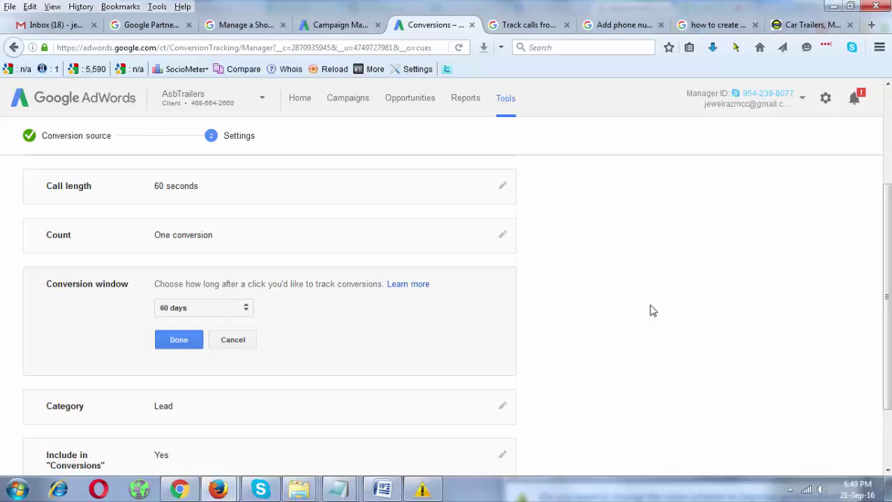
# - Review the category and Include in "Conversions" settings, and discard the new conversion action
pyautogui.scroll(-2, 694, 309)
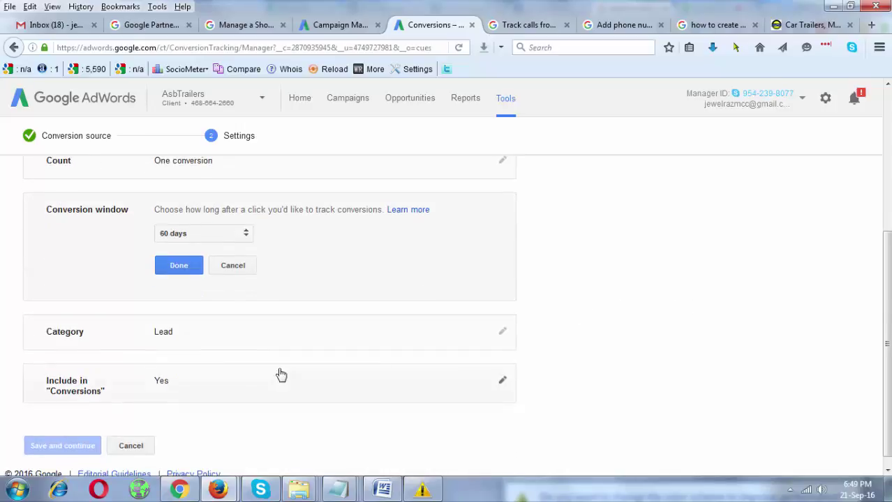
pyautogui.click(199, 341)
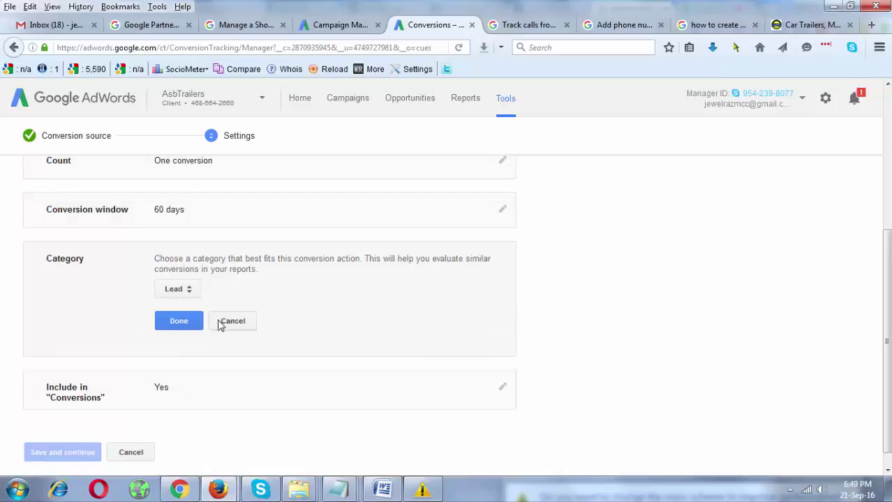
pyautogui.click(197, 296)
pyautogui.click(660, 316)
pyautogui.scroll(-1, 253, 415)
pyautogui.click(231, 379)
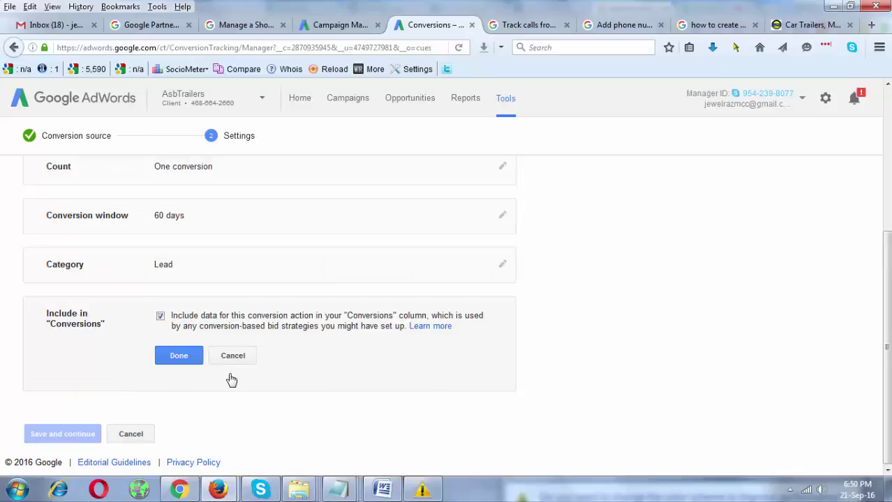
pyautogui.click(238, 360)
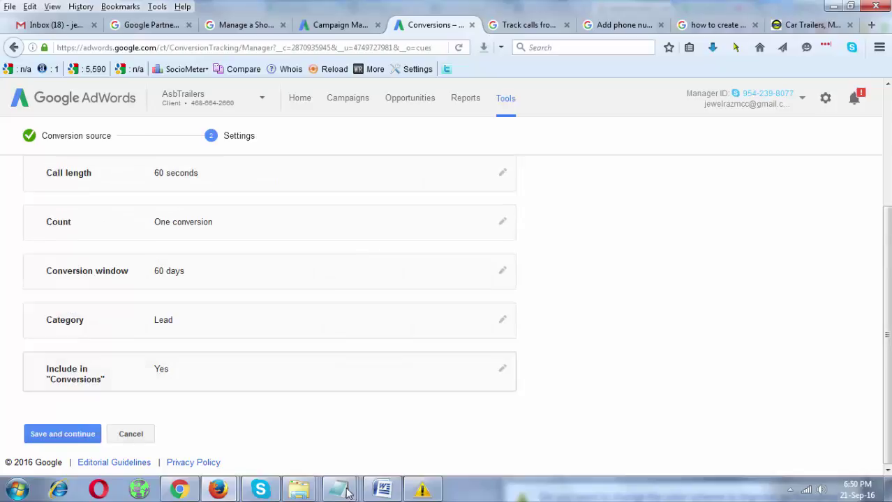
pyautogui.click(111, 442)
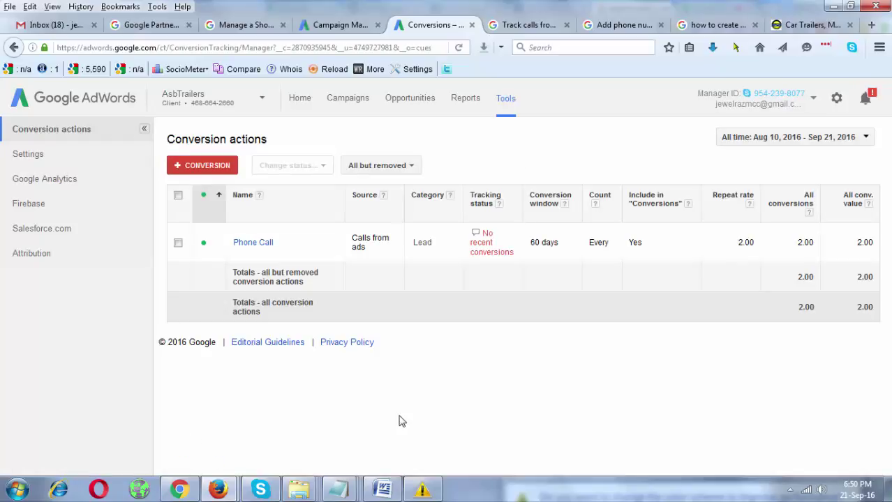
# - Open the existing Phone Call conversion action and examine its settings, including the attribution model
pyautogui.click(253, 243)
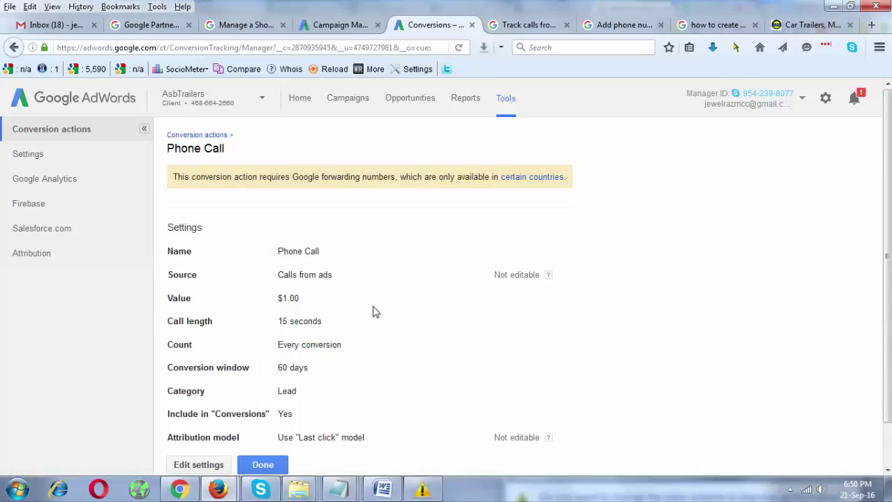
pyautogui.scroll(-1, 372, 312)
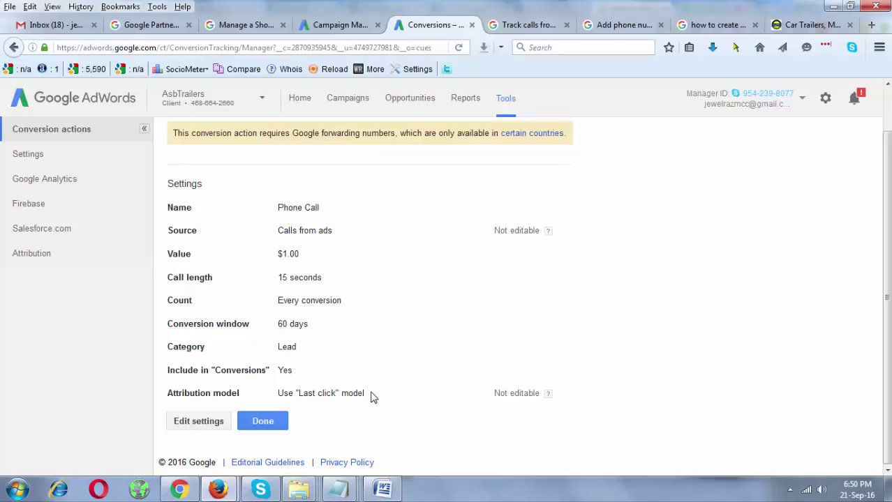
pyautogui.moveTo(372, 396); pyautogui.dragTo(167, 402)
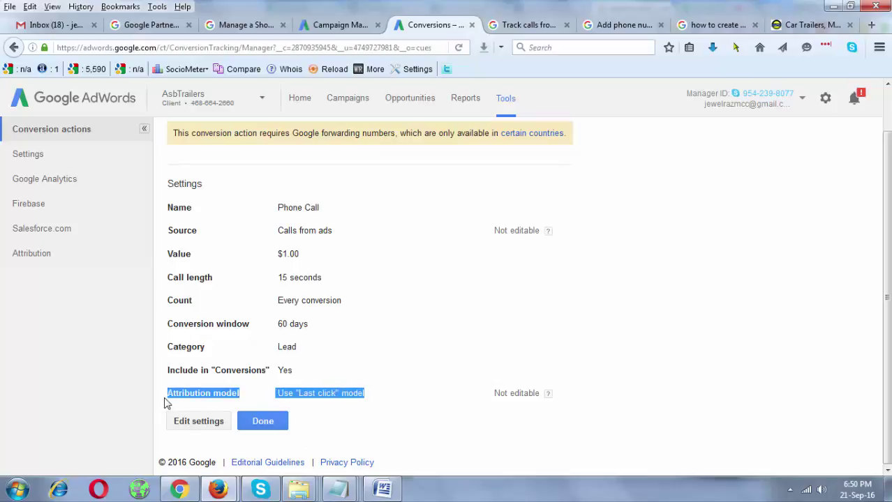
pyautogui.click(279, 372)
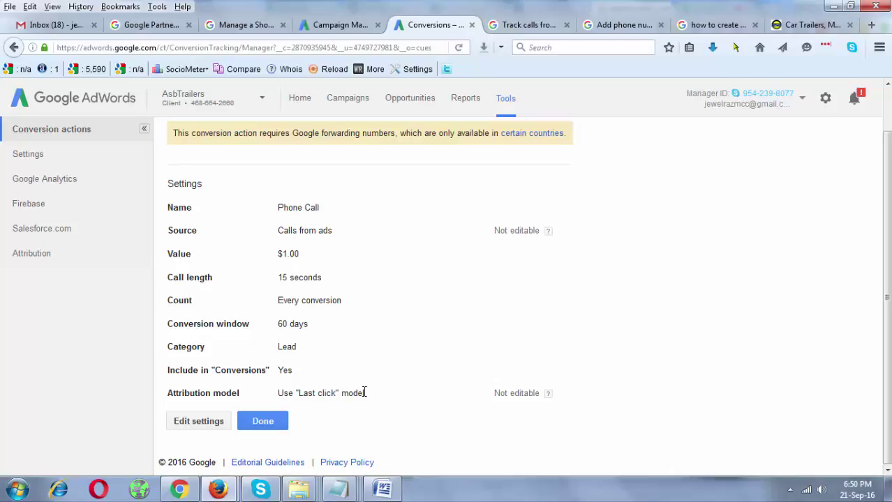
pyautogui.moveTo(363, 393); pyautogui.dragTo(279, 395)
pyautogui.click(352, 409)
# - Check the existing conversion action's name and select Phone Call as the call-only ad's conversion action in the campaign setup
pyautogui.click(341, 25)
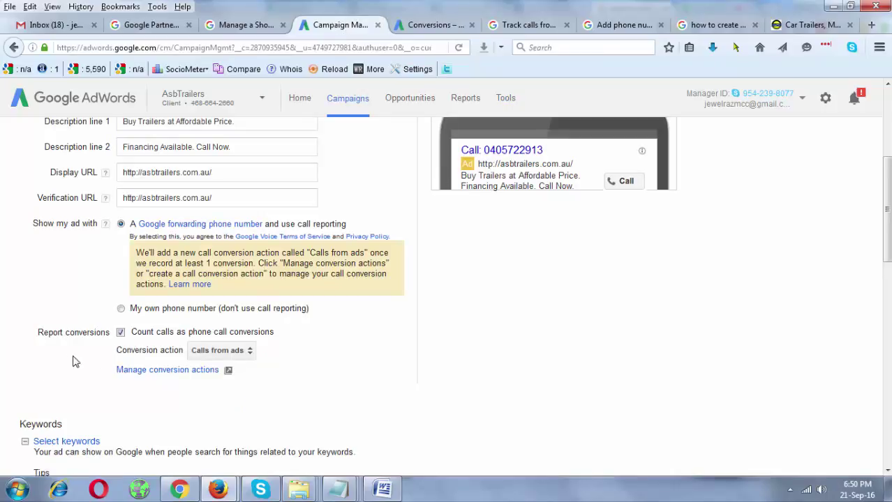
pyautogui.click(435, 25)
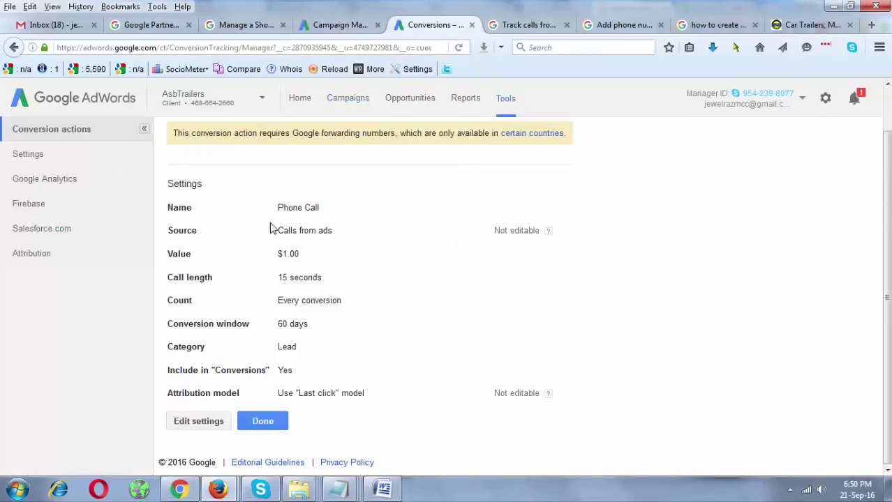
pyautogui.moveTo(278, 207); pyautogui.dragTo(321, 209)
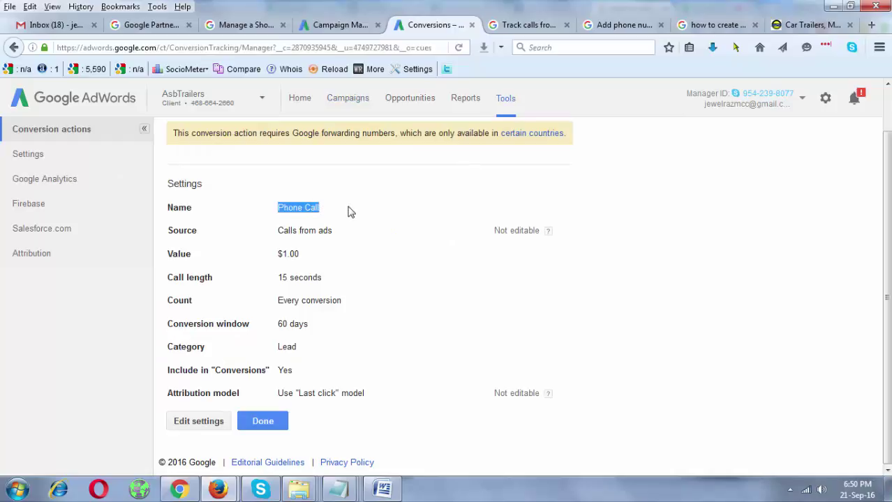
pyautogui.scroll(1, 379, 363)
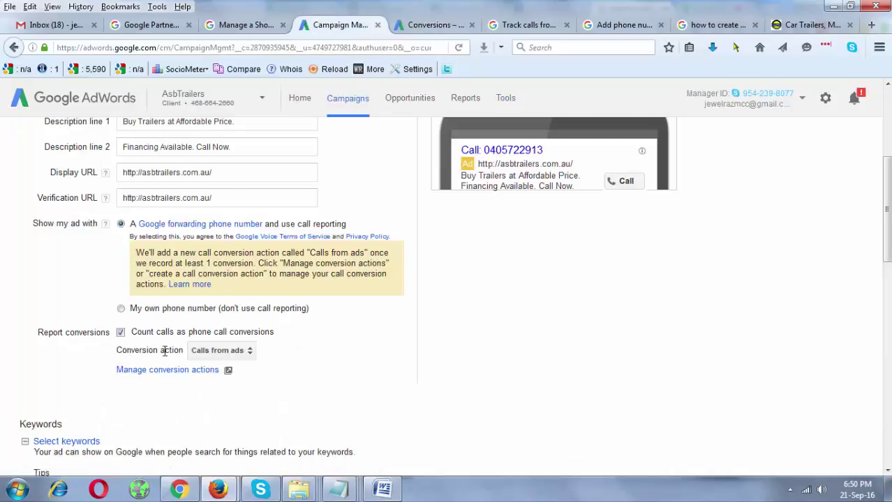
pyautogui.moveTo(139, 353); pyautogui.dragTo(194, 358)
pyautogui.click(200, 356)
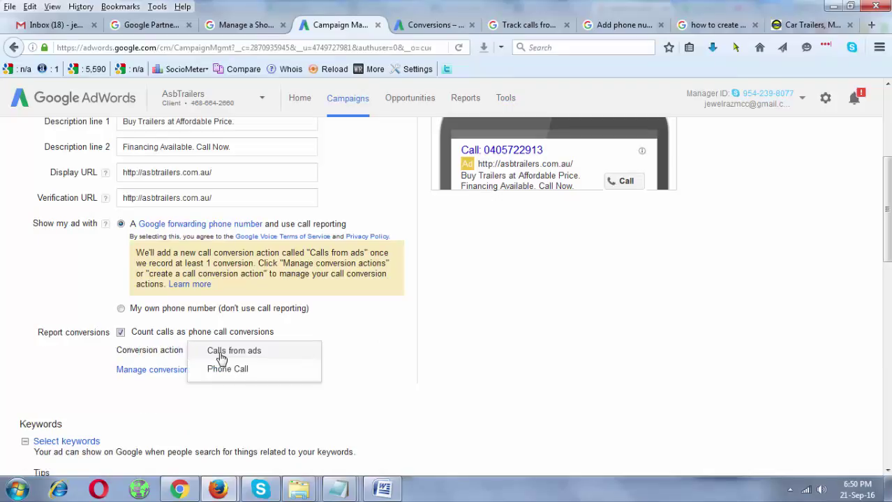
pyautogui.click(272, 375)
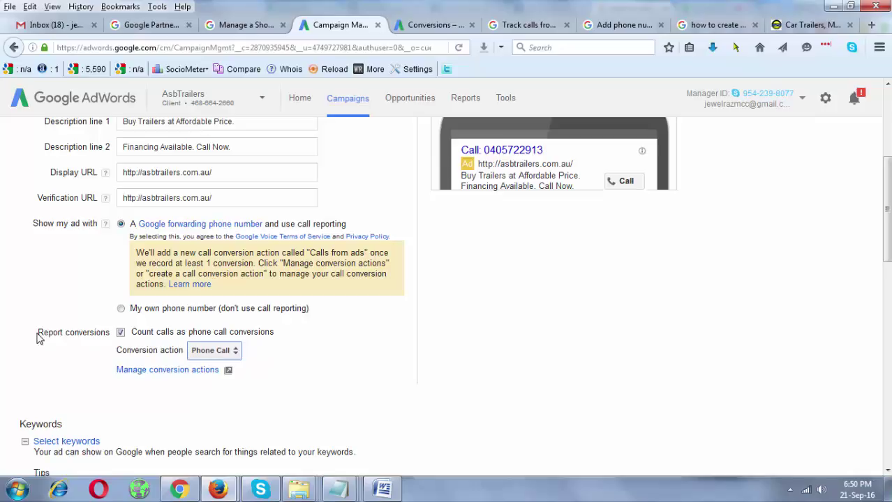
# - Compare the ad's conversion action choices under Report conversions with the name of the existing conversion action, keeping Phone Call selected
pyautogui.moveTo(39, 337); pyautogui.dragTo(114, 339)
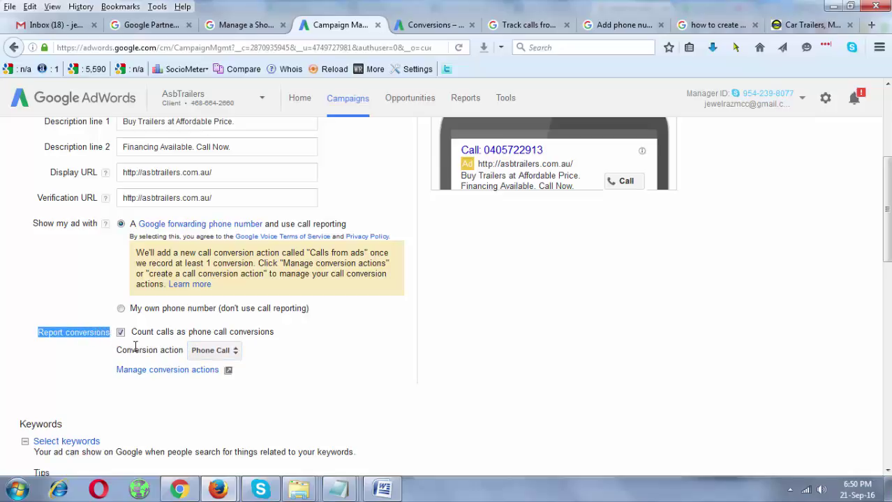
pyautogui.click(208, 353)
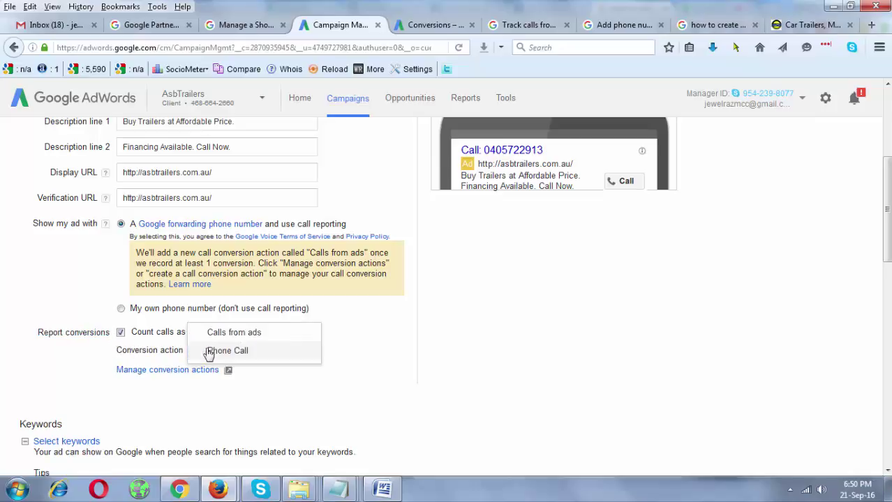
pyautogui.click(235, 354)
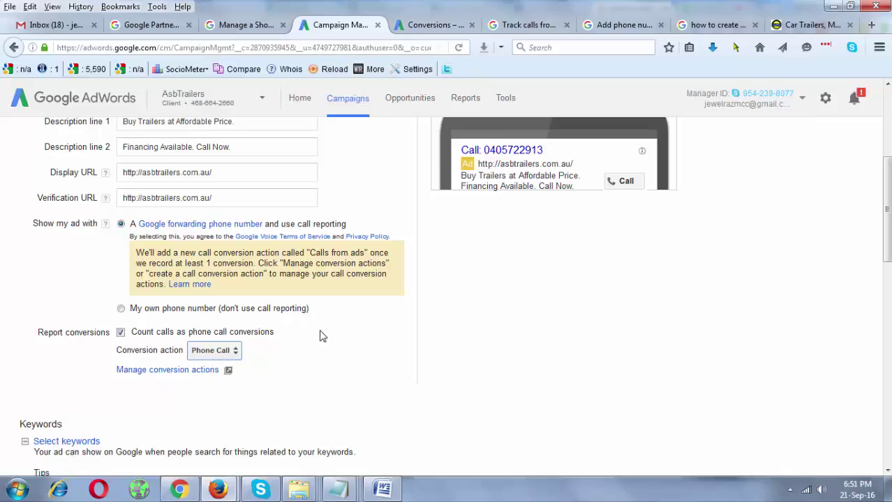
pyautogui.click(420, 29)
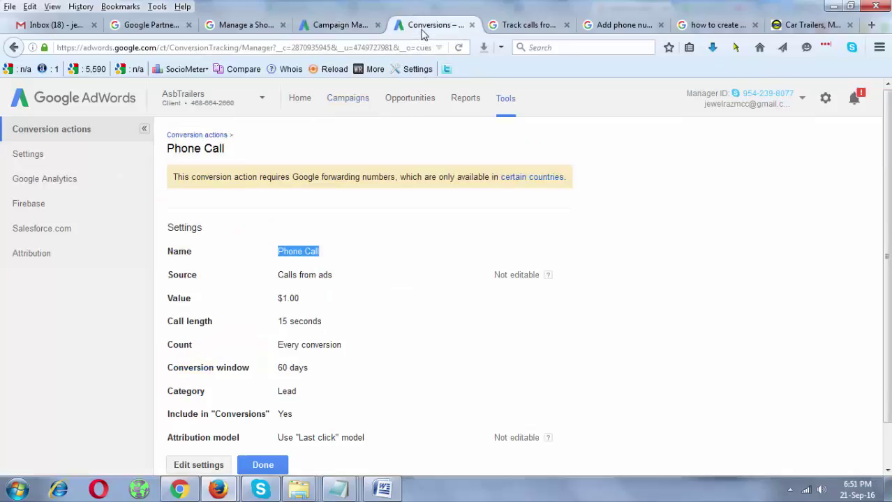
pyautogui.click(340, 25)
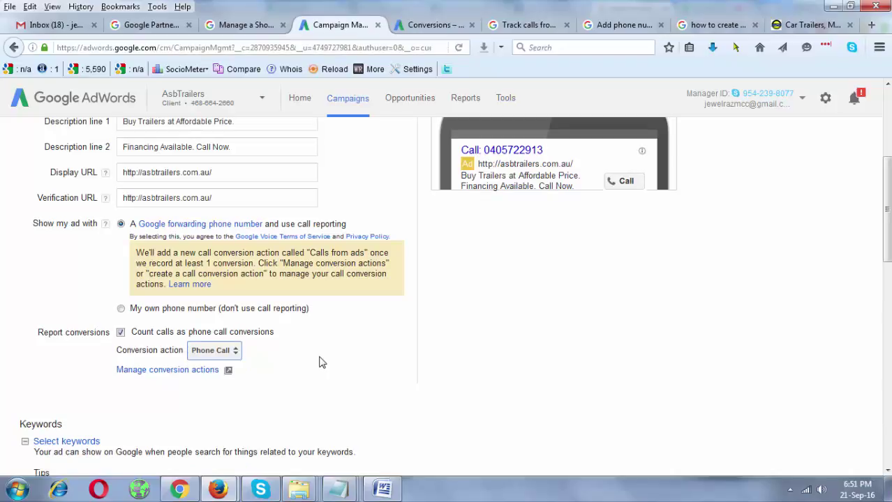
pyautogui.click(418, 25)
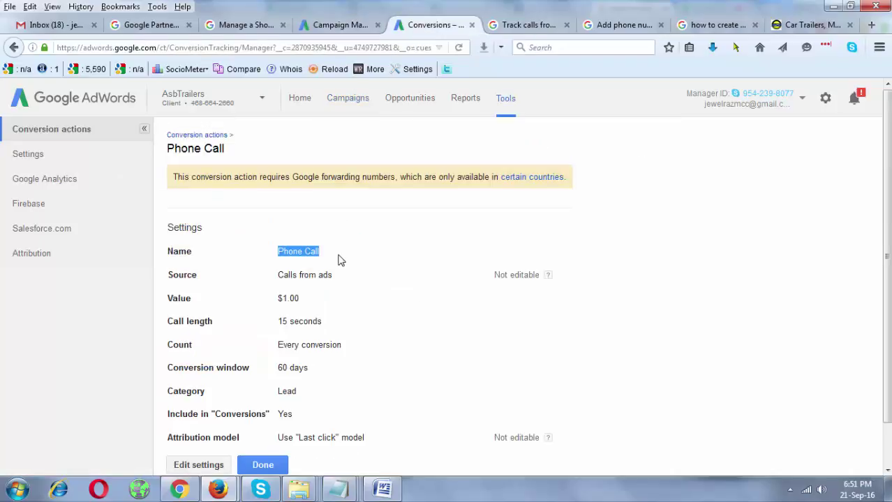
pyautogui.moveTo(279, 252); pyautogui.dragTo(327, 255)
pyautogui.click(346, 31)
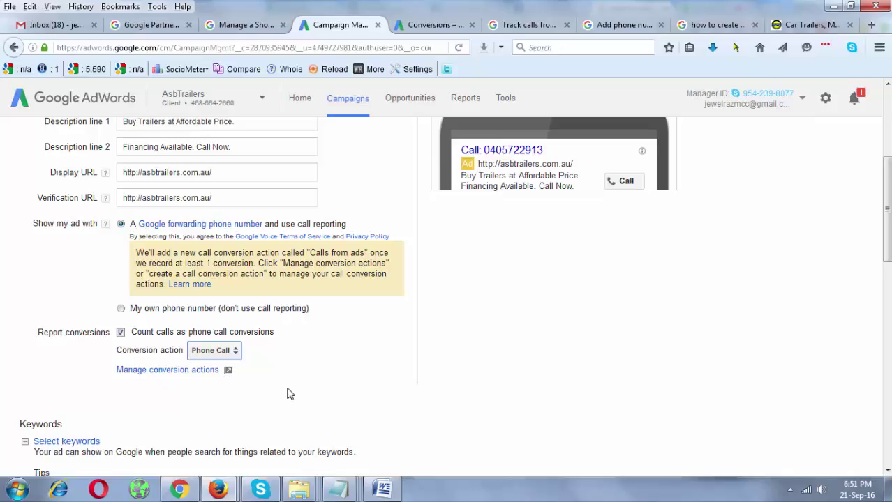
pyautogui.click(225, 356)
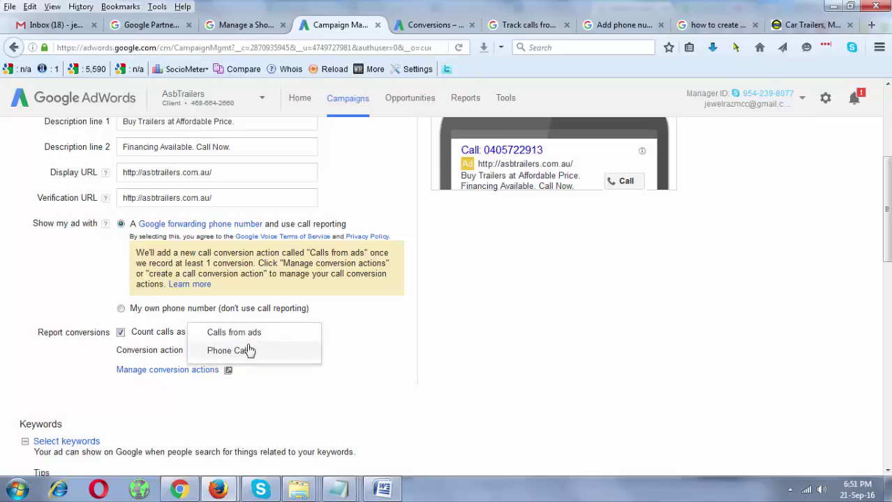
pyautogui.click(340, 395)
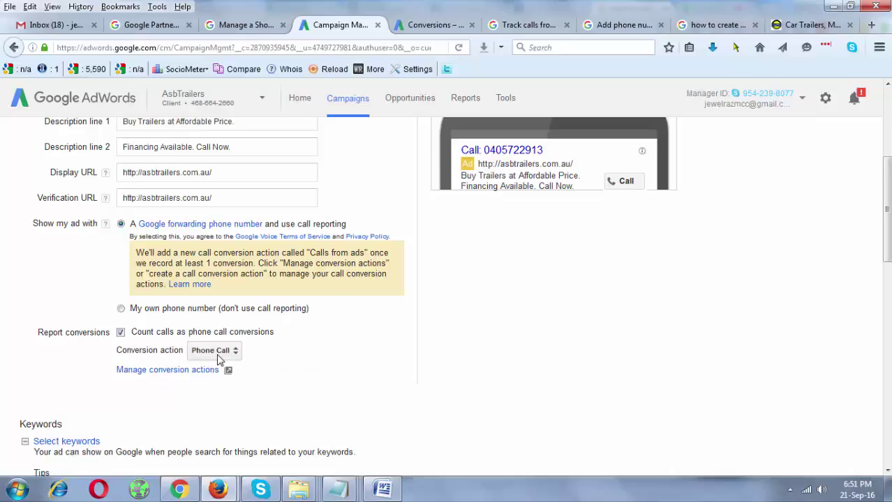
# - Enter "trailers" as the first keyword for the ad group
pyautogui.scroll(-3, 77, 368)
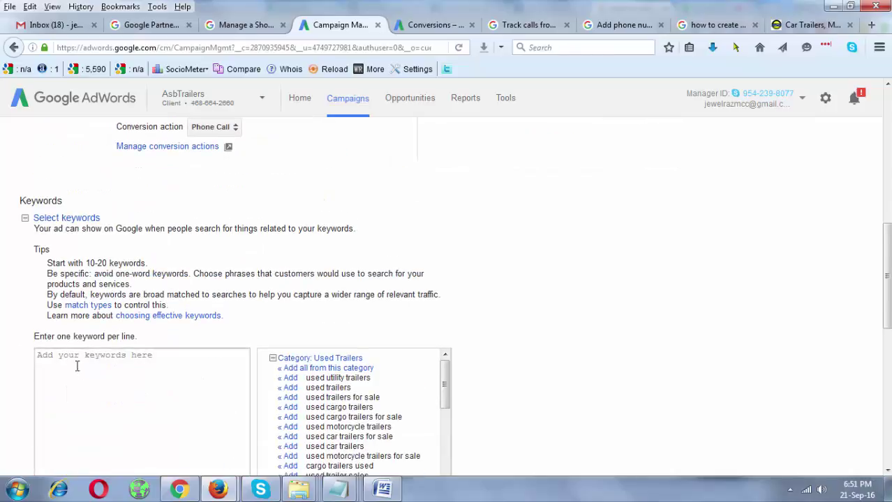
pyautogui.click(143, 368)
pyautogui.scroll(-2, 132, 379)
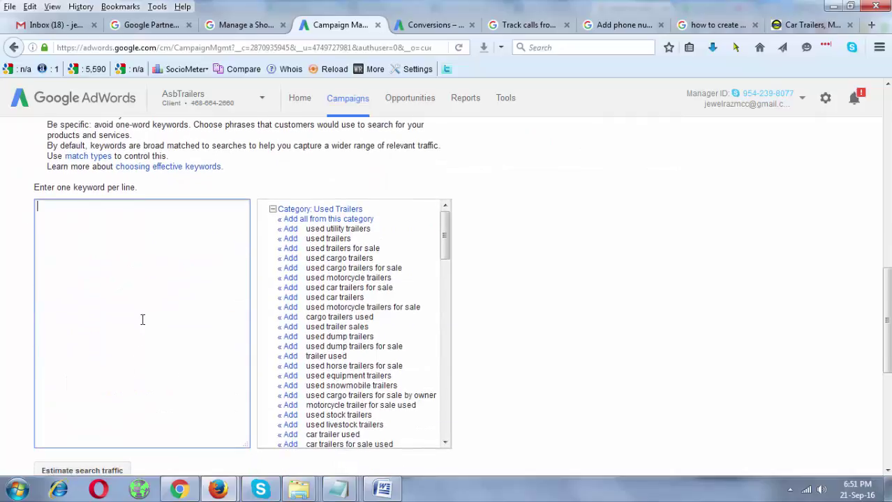
pyautogui.write('trailers')
pyautogui.press('Return')
# - Try replacing the keyword with empty square brackets and re-enter "trailers"
pyautogui.press('Up')
pyautogui.hotkey('shift', 'Right')
pyautogui.hotkey('shift', 'Right')
pyautogui.hotkey('shift', 'Right')
pyautogui.hotkey('shift', 'Right')
pyautogui.hotkey('shift', 'Right')
pyautogui.hotkey('shift', 'Right')
pyautogui.hotkey('shift', 'Right')
pyautogui.hotkey('shift', 'Right')
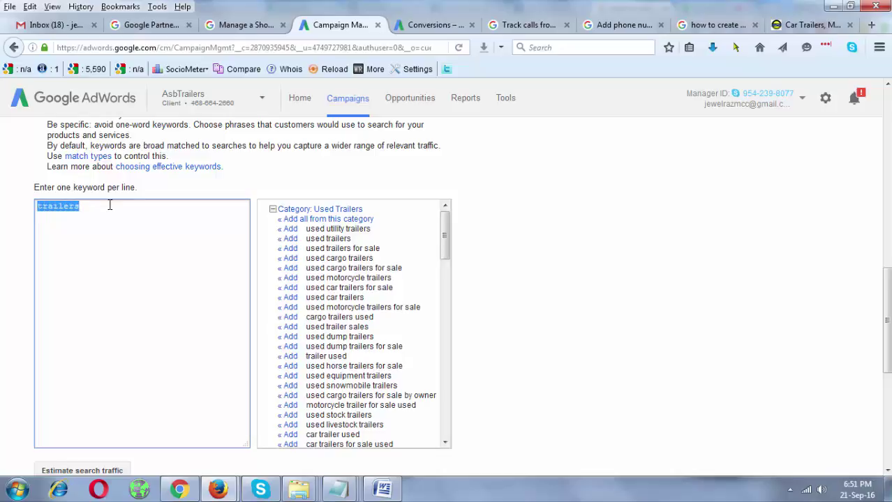
pyautogui.write('[]')
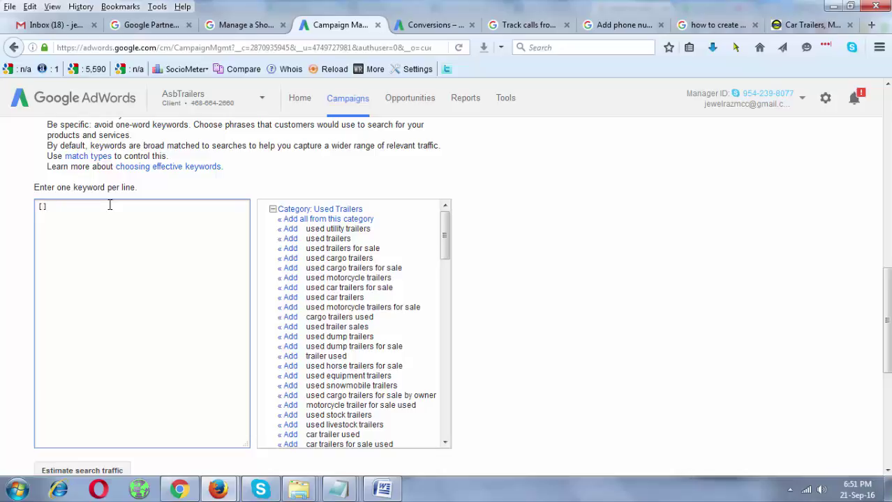
pyautogui.press('BackSpace')
pyautogui.press('BackSpace')
pyautogui.write('trailers')
# - Move the Windows color scheme prompt out of the way of the keyword section
pyautogui.press('Left')
pyautogui.press('Left')
pyautogui.press('Left')
pyautogui.press('Left')
pyautogui.press('Left')
pyautogui.press('Left')
pyautogui.press('Left')
pyautogui.press('Left')
pyautogui.press('Right')
pyautogui.press('Right')
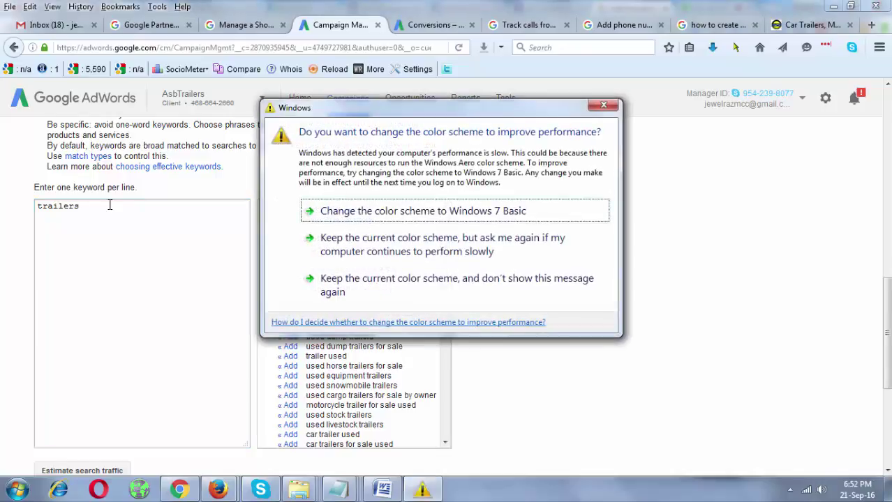
pyautogui.moveTo(423, 110); pyautogui.dragTo(659, 417)
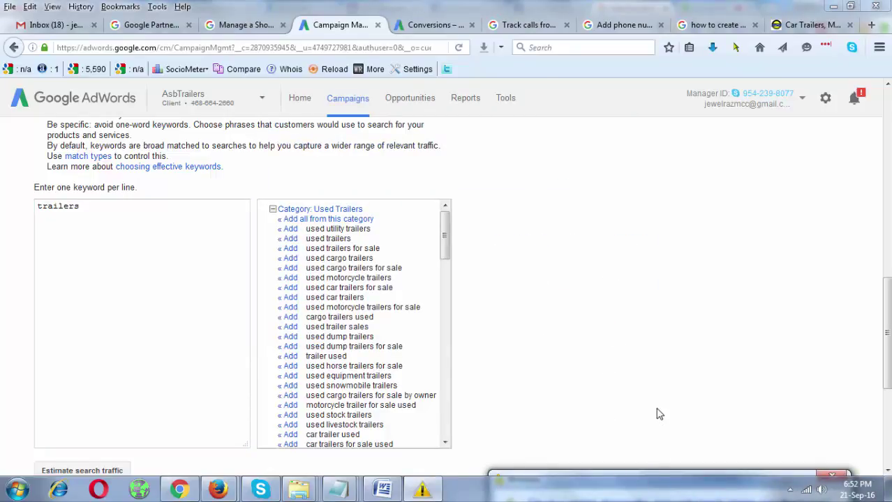
# - Enclose the keyword "trailers" in square brackets to make it exact match: [trailers]
pyautogui.moveTo(105, 208); pyautogui.dragTo(19, 202)
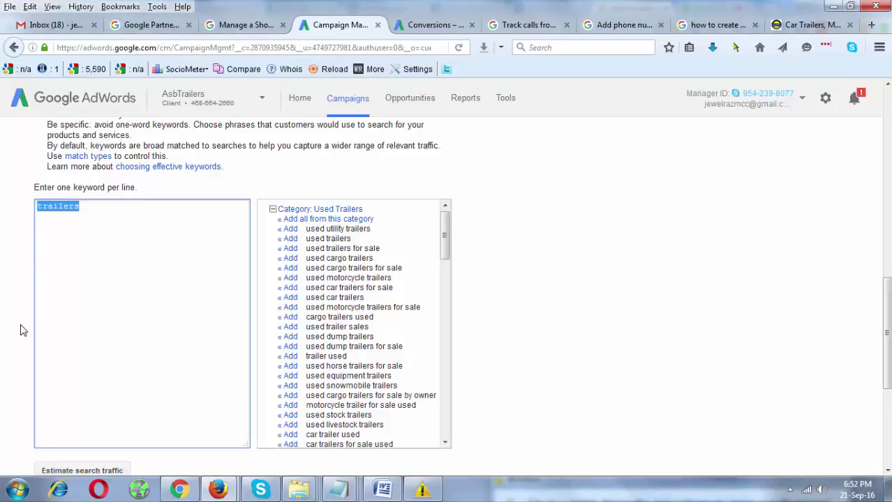
pyautogui.click(102, 228)
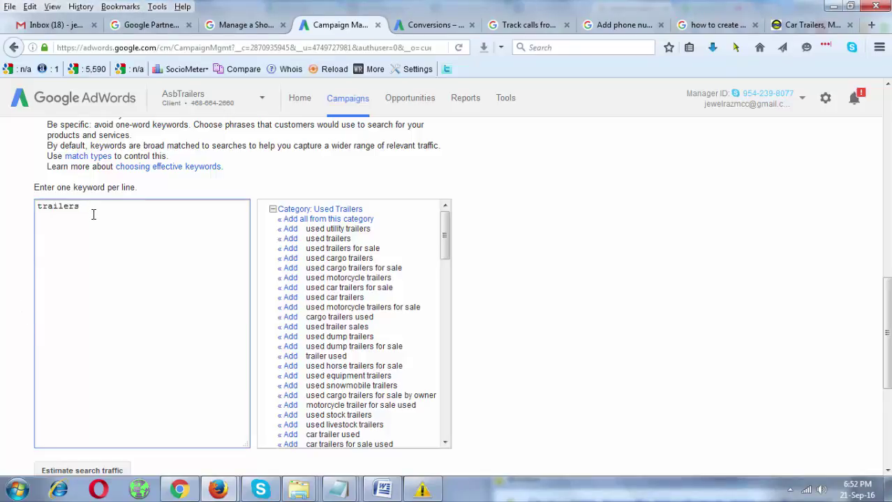
pyautogui.write(']')
pyautogui.press('Left')
pyautogui.press('Left')
pyautogui.press('Left')
pyautogui.press('Left')
pyautogui.press('Left')
pyautogui.press('Left')
pyautogui.press('Left')
pyautogui.press('Left')
pyautogui.press('Left')
pyautogui.write('[')
pyautogui.scroll(-5, 768, 298)
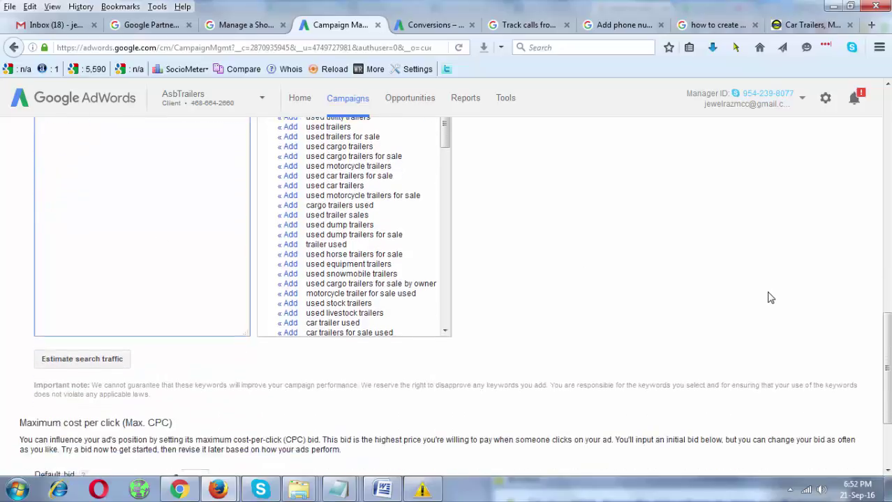
# - Save the new ad group with its ad and keyword, and open the ad group list of Call Only Campaign - Test
pyautogui.click(44, 398)
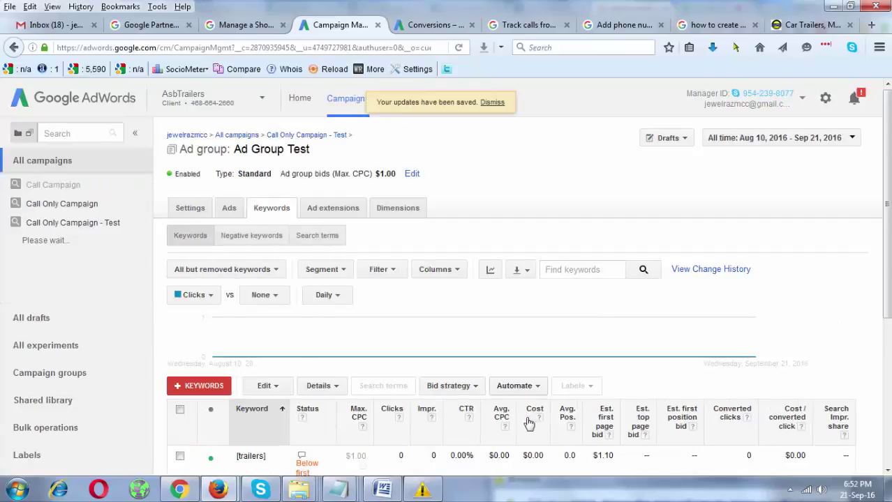
pyautogui.scroll(-1, 543, 422)
pyautogui.scroll(-3, 541, 419)
pyautogui.scroll(5, 530, 405)
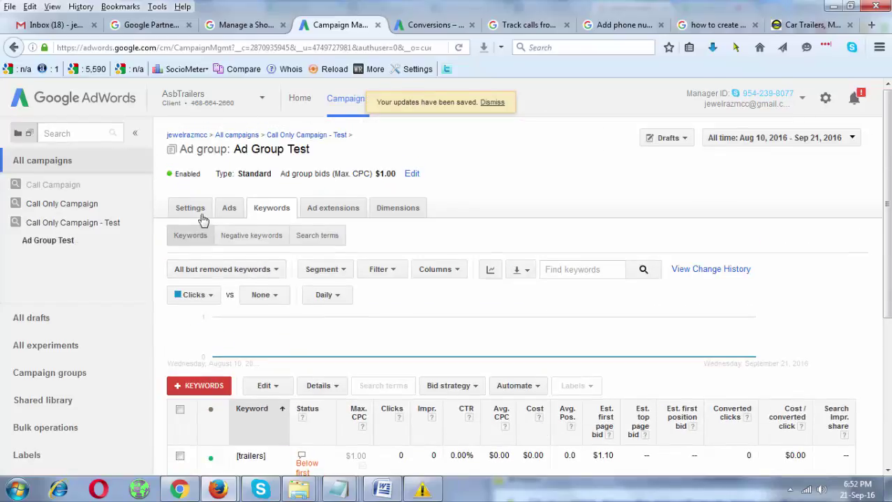
pyautogui.click(292, 142)
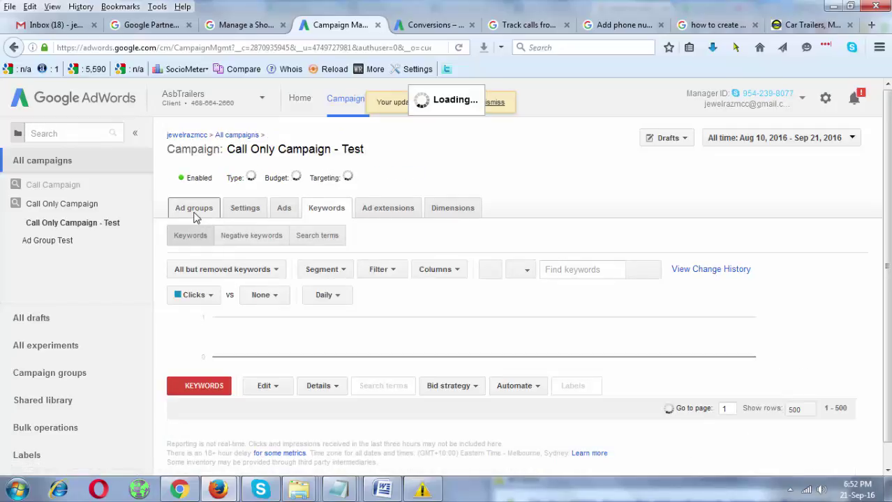
pyautogui.click(195, 213)
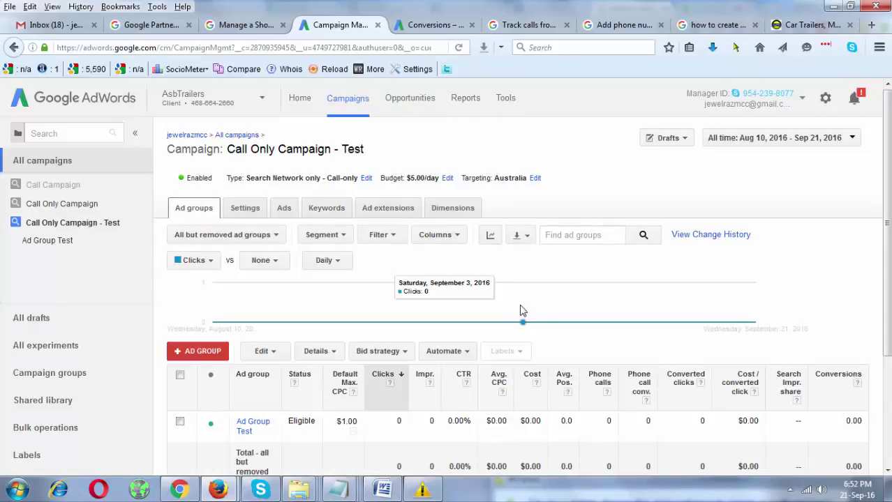
# - Pause the Call Only Campaign - Test campaign from the account's list of all campaigns
pyautogui.click(225, 136)
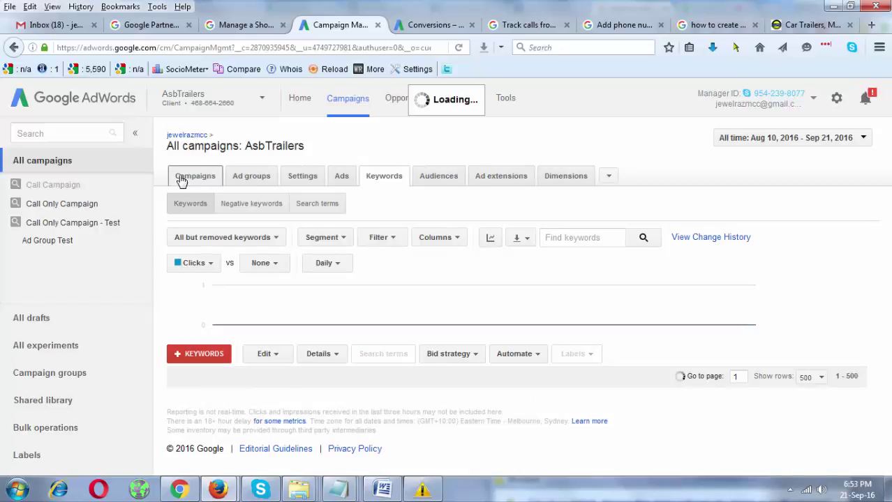
pyautogui.click(189, 177)
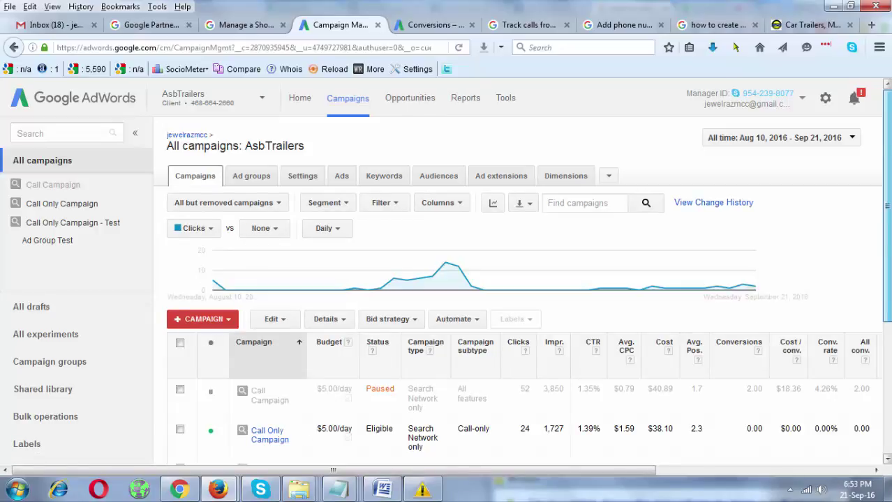
pyautogui.scroll(-2, 888, 232)
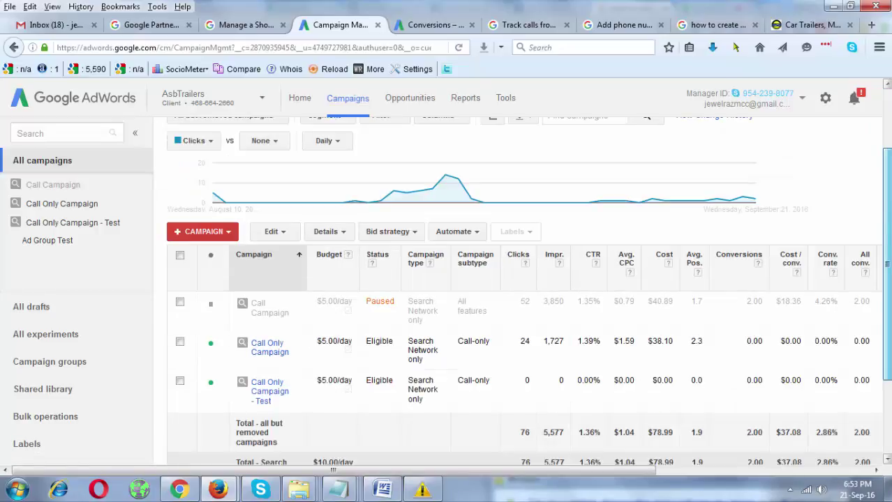
pyautogui.click(211, 383)
pyautogui.click(232, 416)
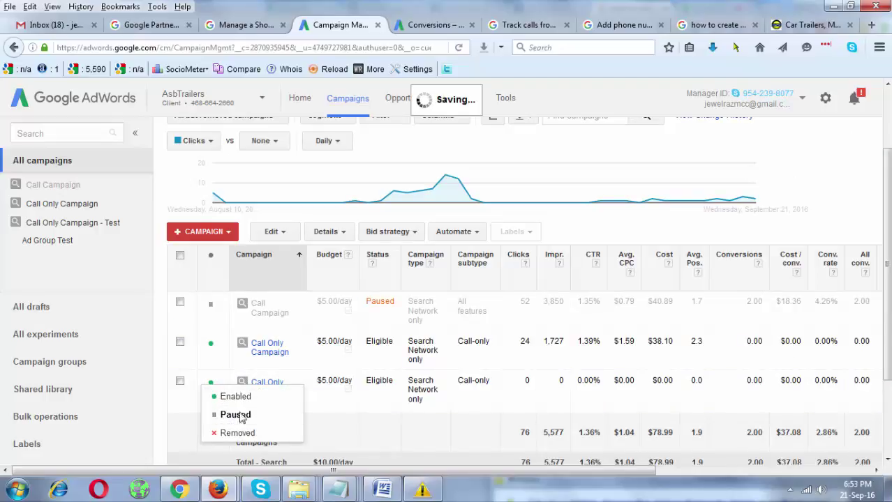